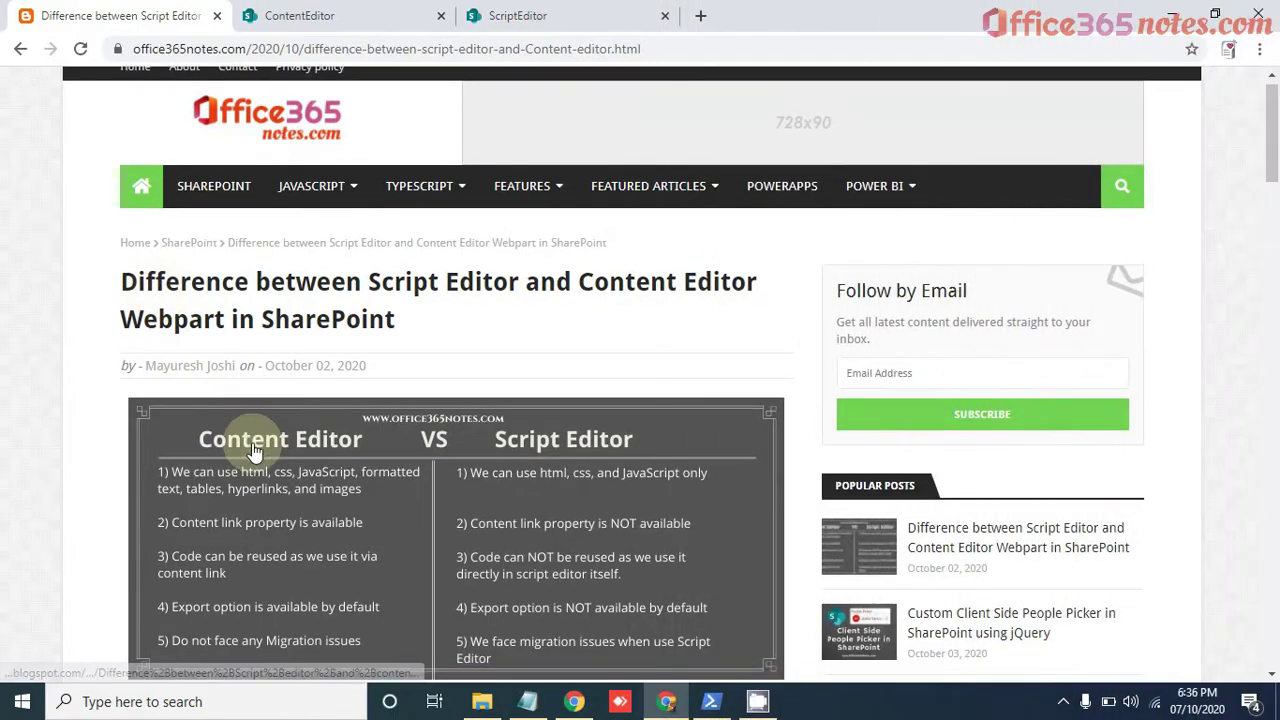
Step: Examine the article's Content Editor versus Script Editor comparison image and its Webpart usage section
scroll(270, 420, "down", 1)
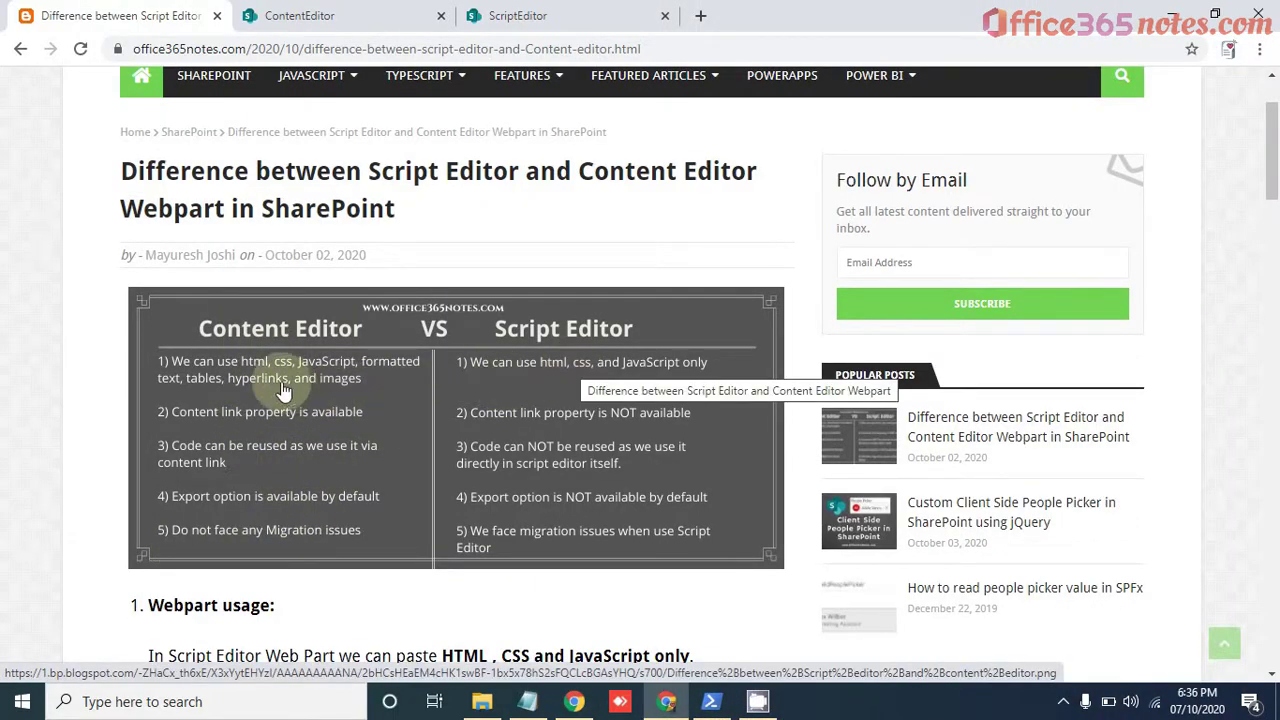
scroll(200, 428, "down", 1)
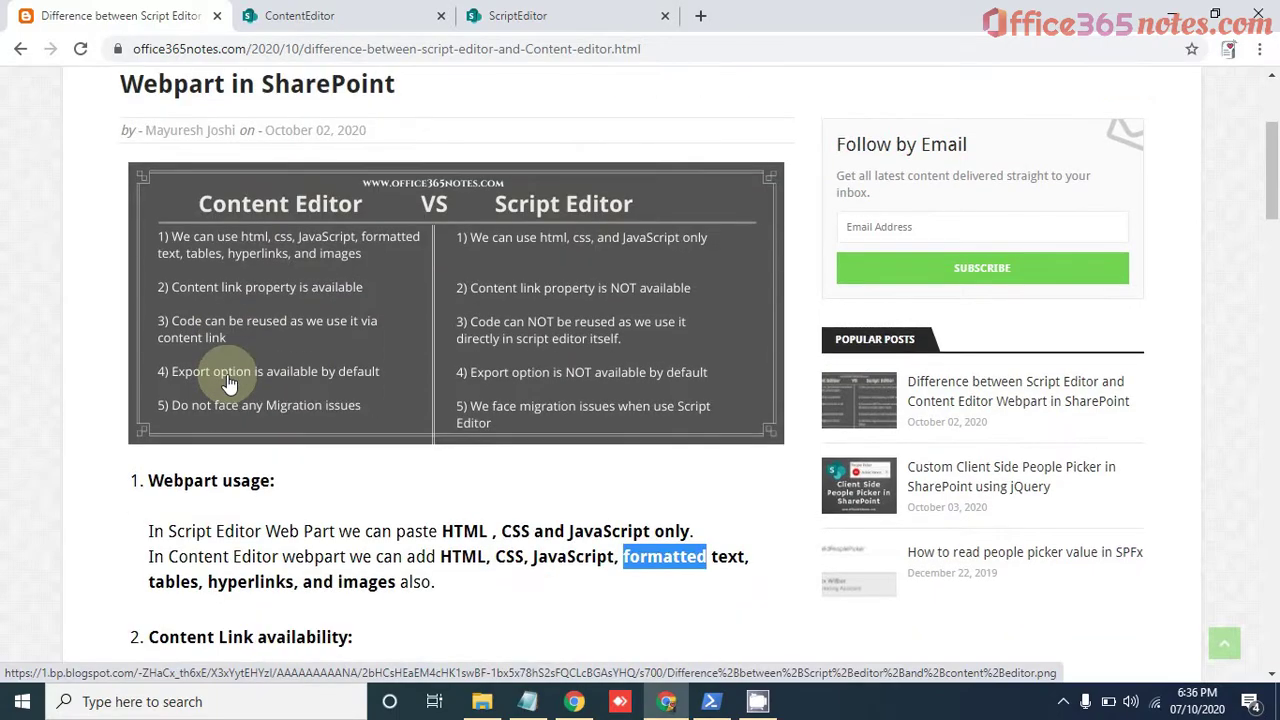
left_click(310, 518)
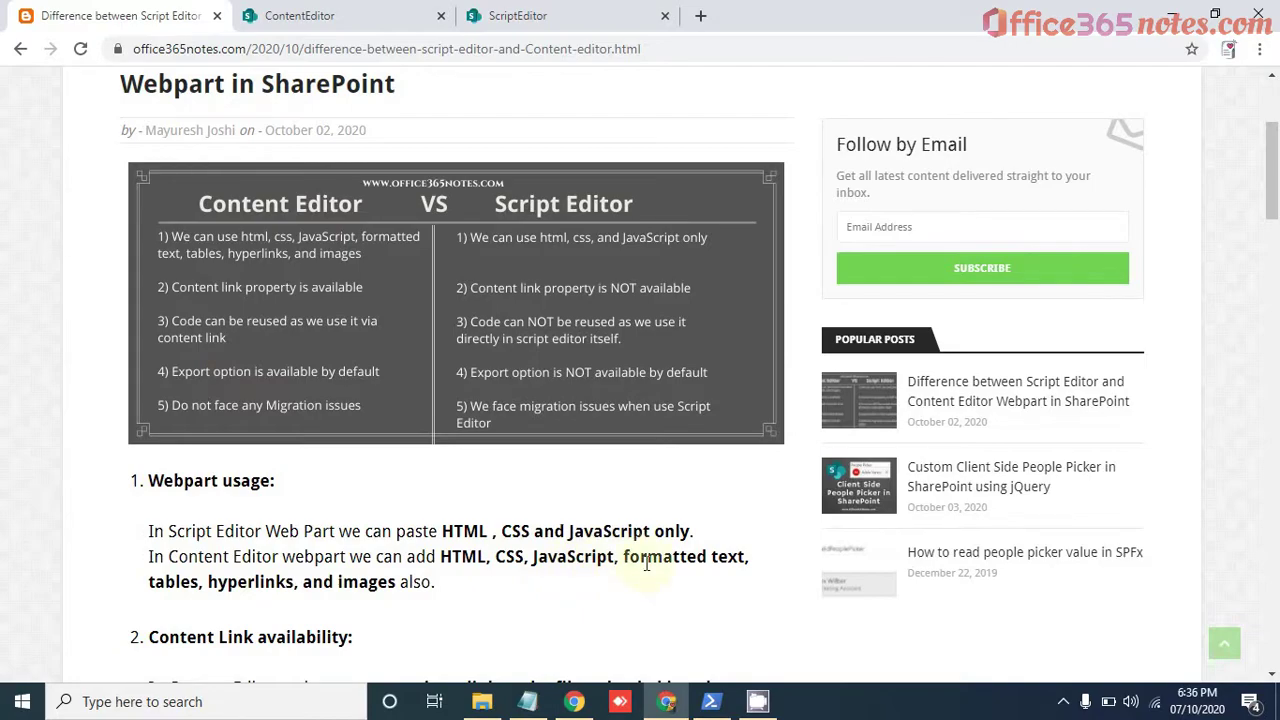
triple_click(208, 560)
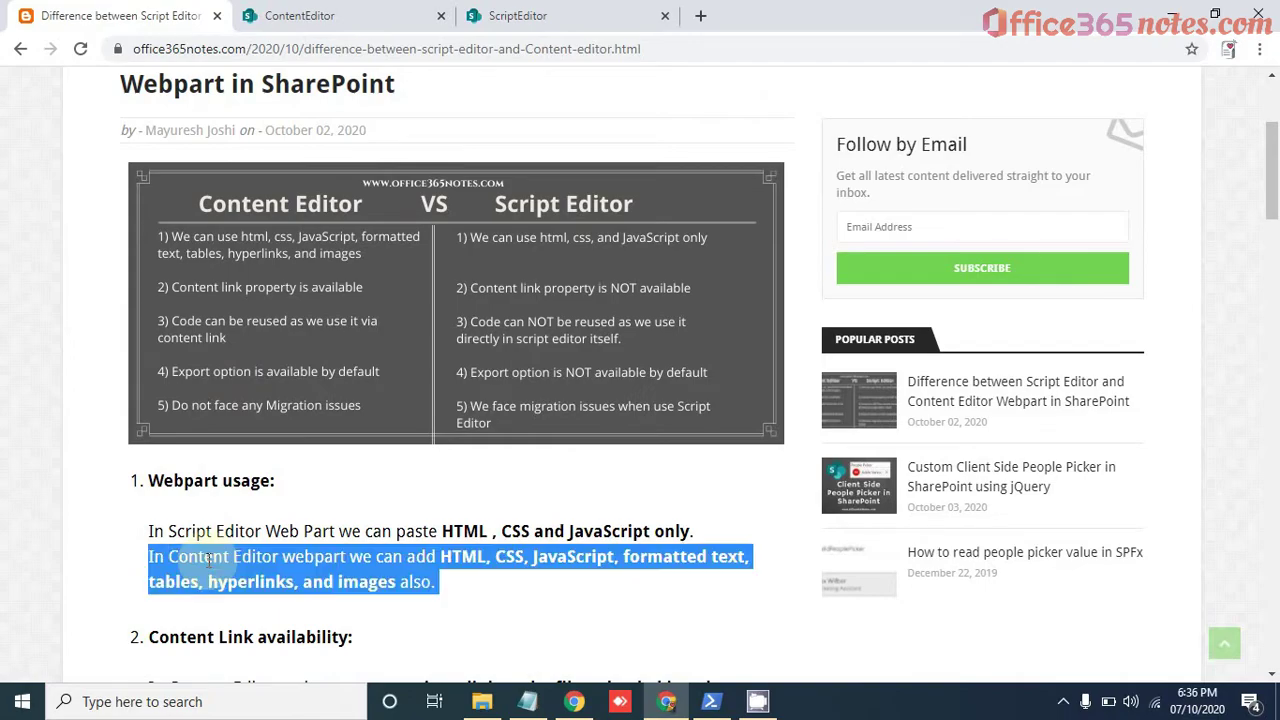
left_click(208, 560)
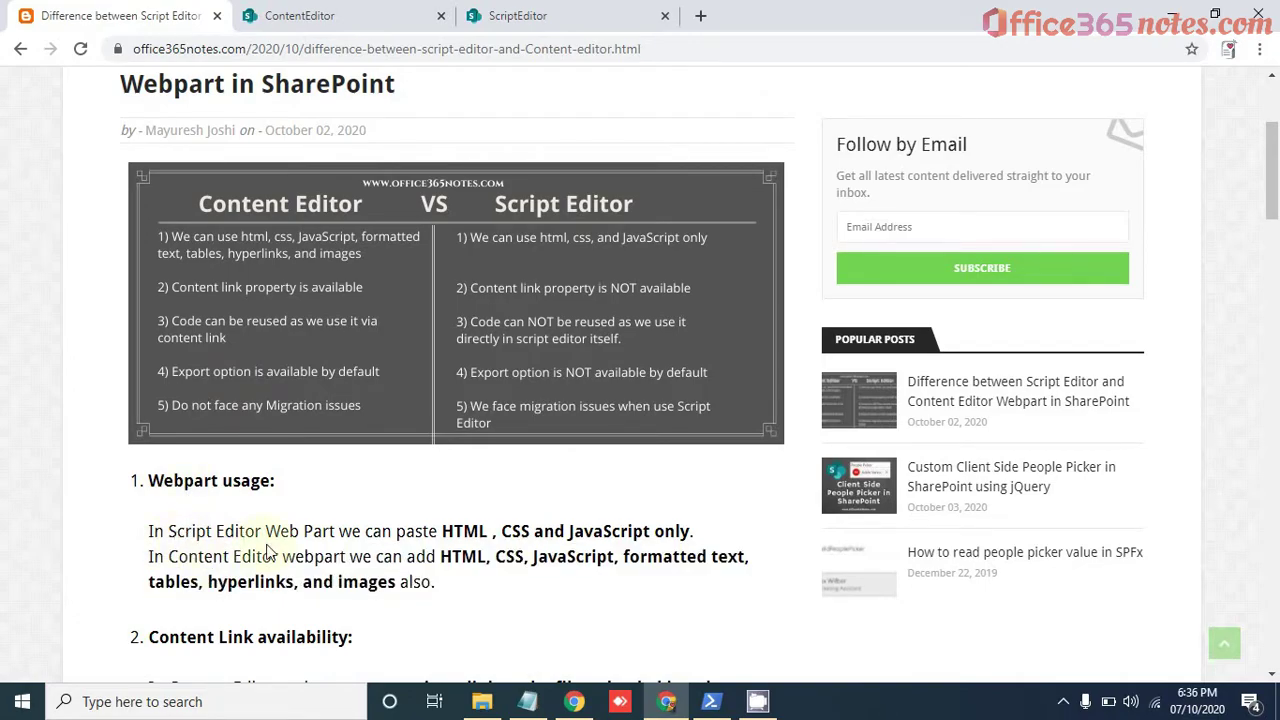
left_click_drag(441, 531, 690, 531)
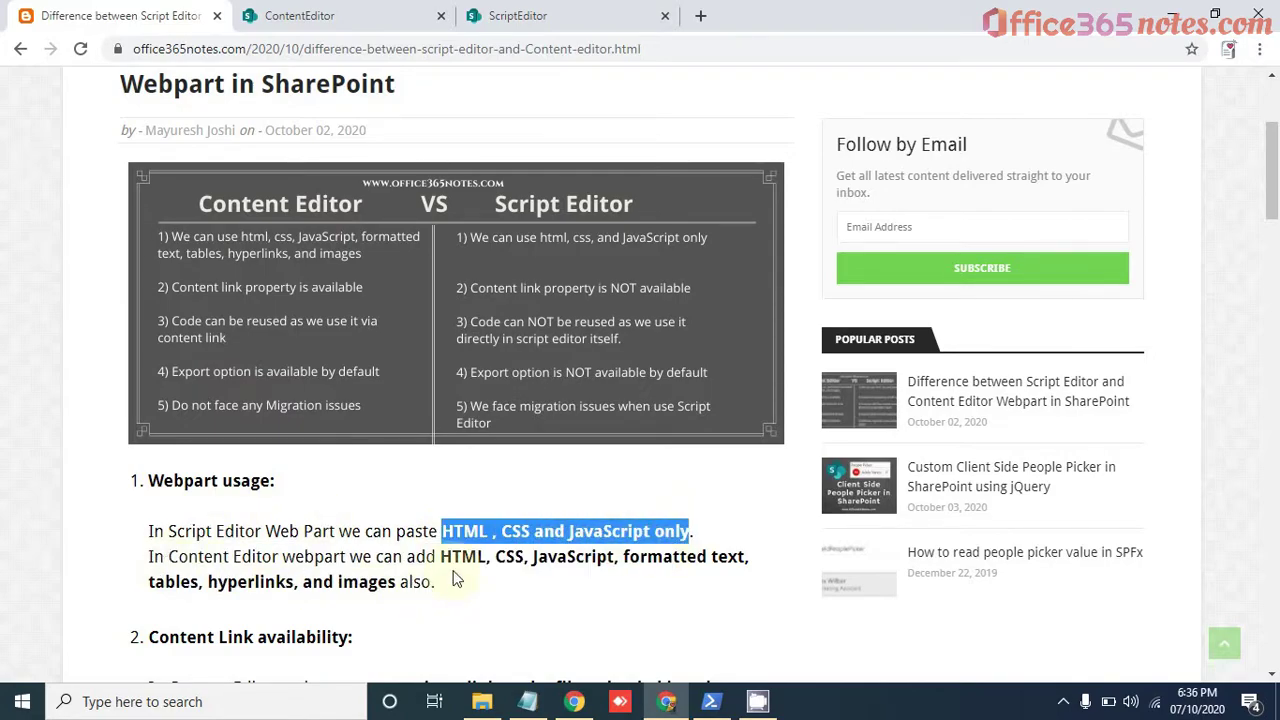
left_click_drag(452, 557, 460, 580)
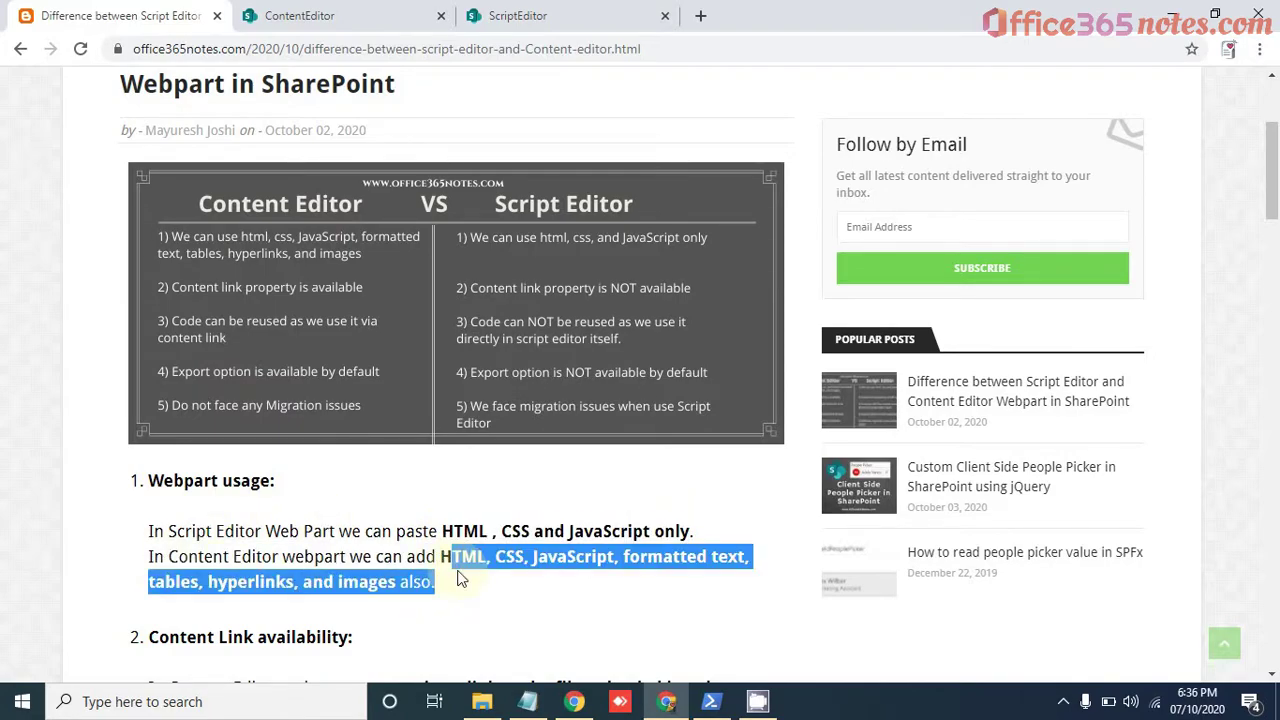
left_click(390, 580)
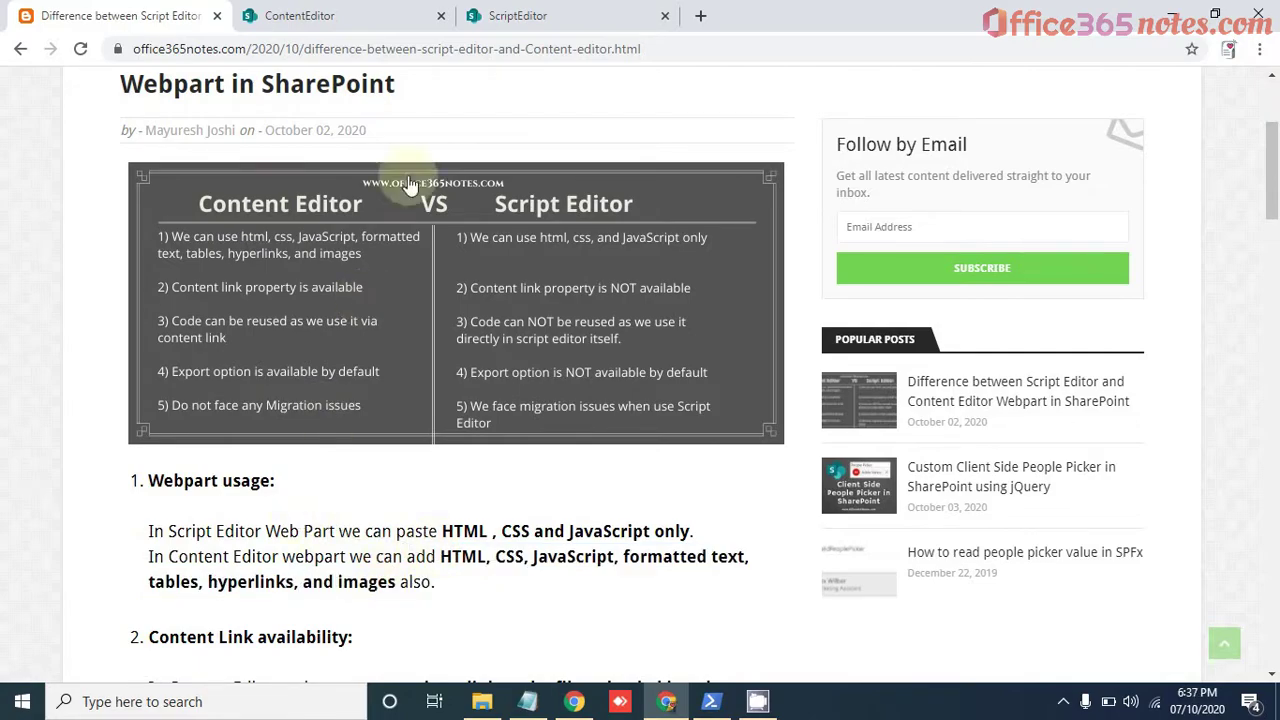
Step: Delete the Image Viewer web part from the ScriptEditor page's Header zone
left_click(392, 14)
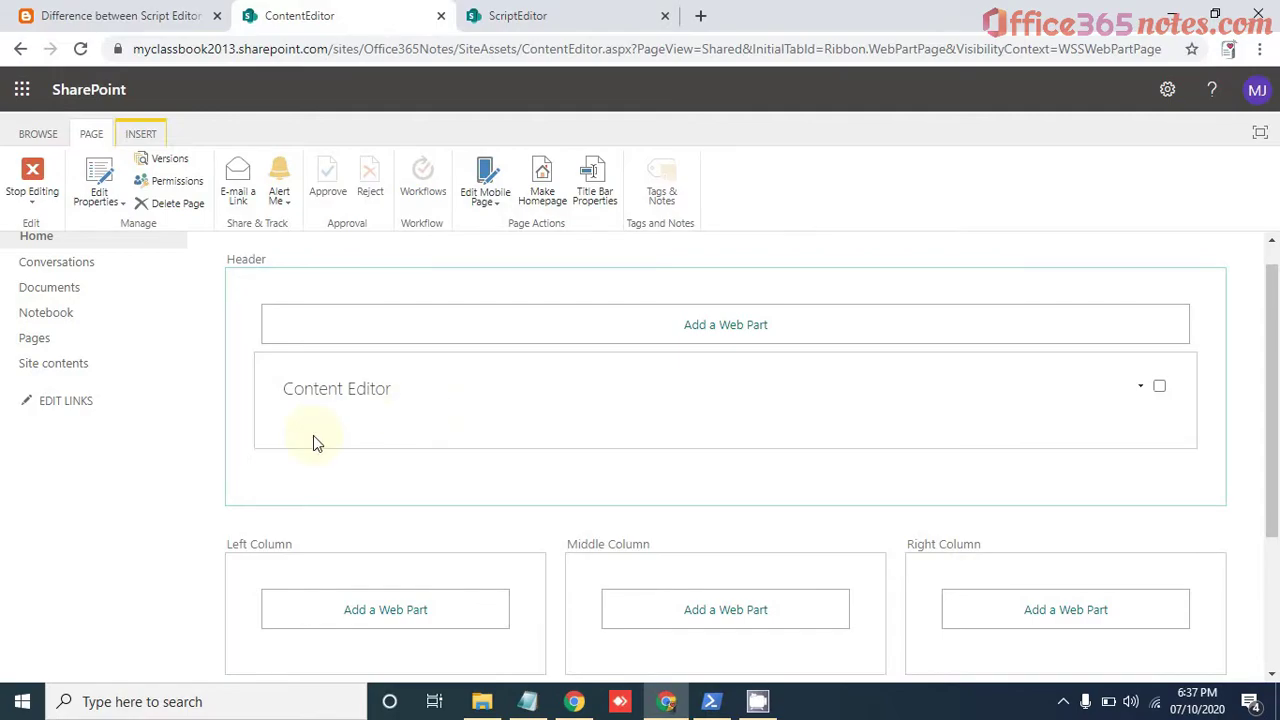
left_click(557, 17)
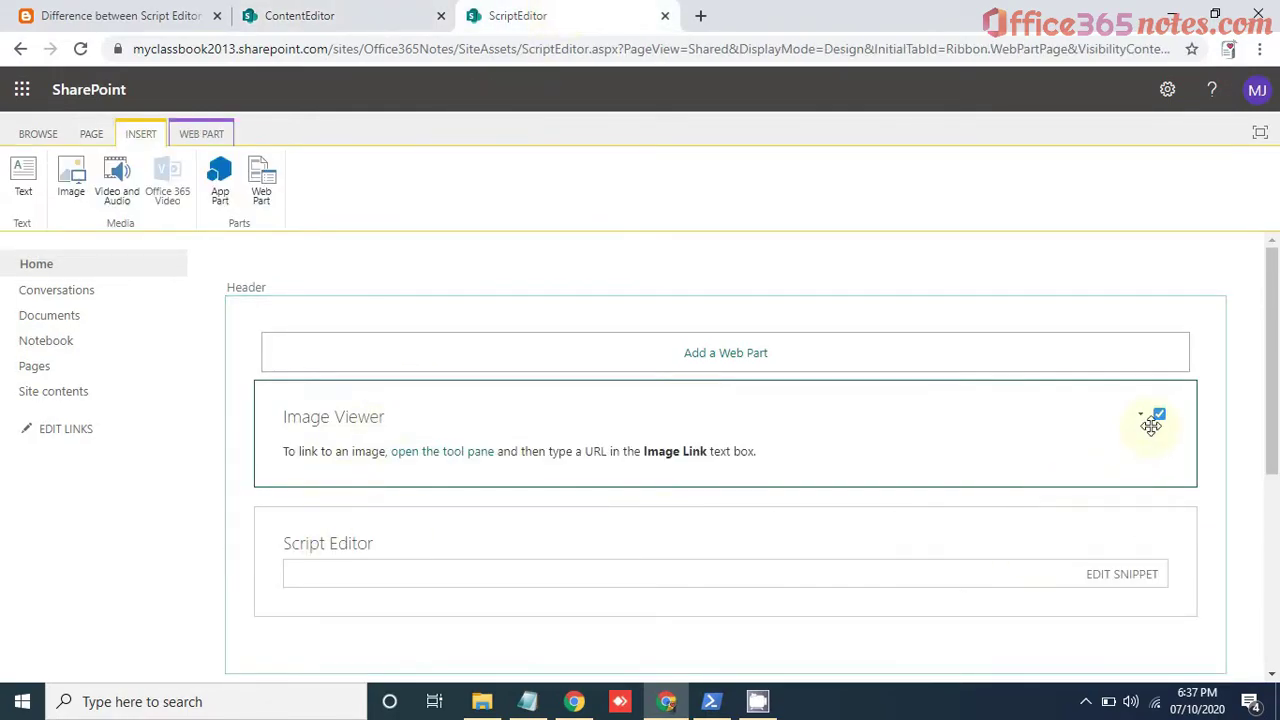
left_click(1141, 415)
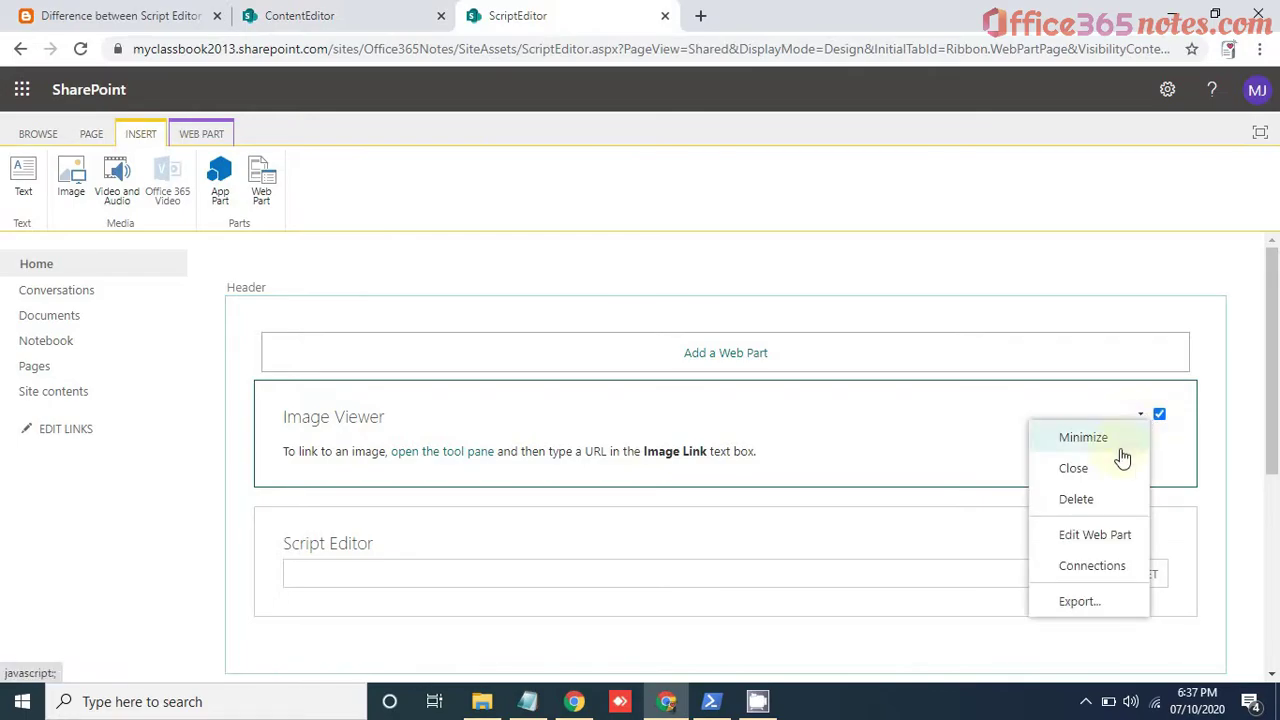
left_click(1096, 500)
left_click(758, 162)
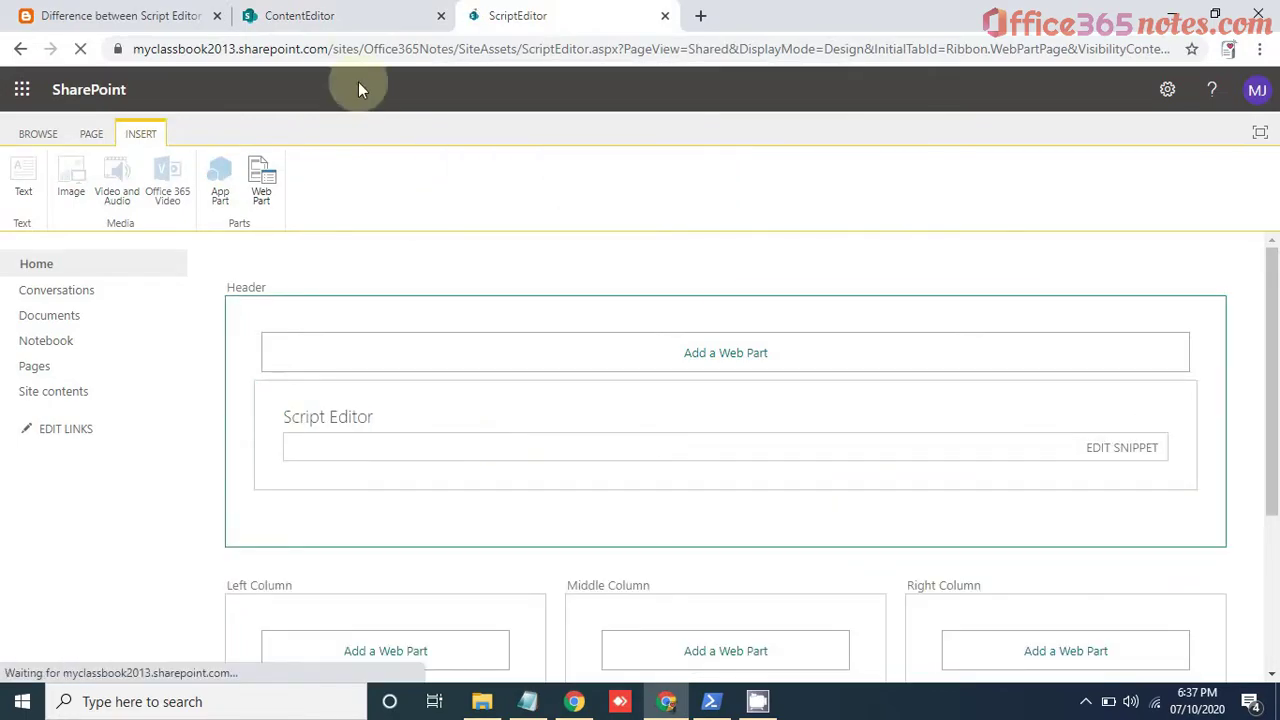
left_click(356, 25)
mouse_move(320, 435)
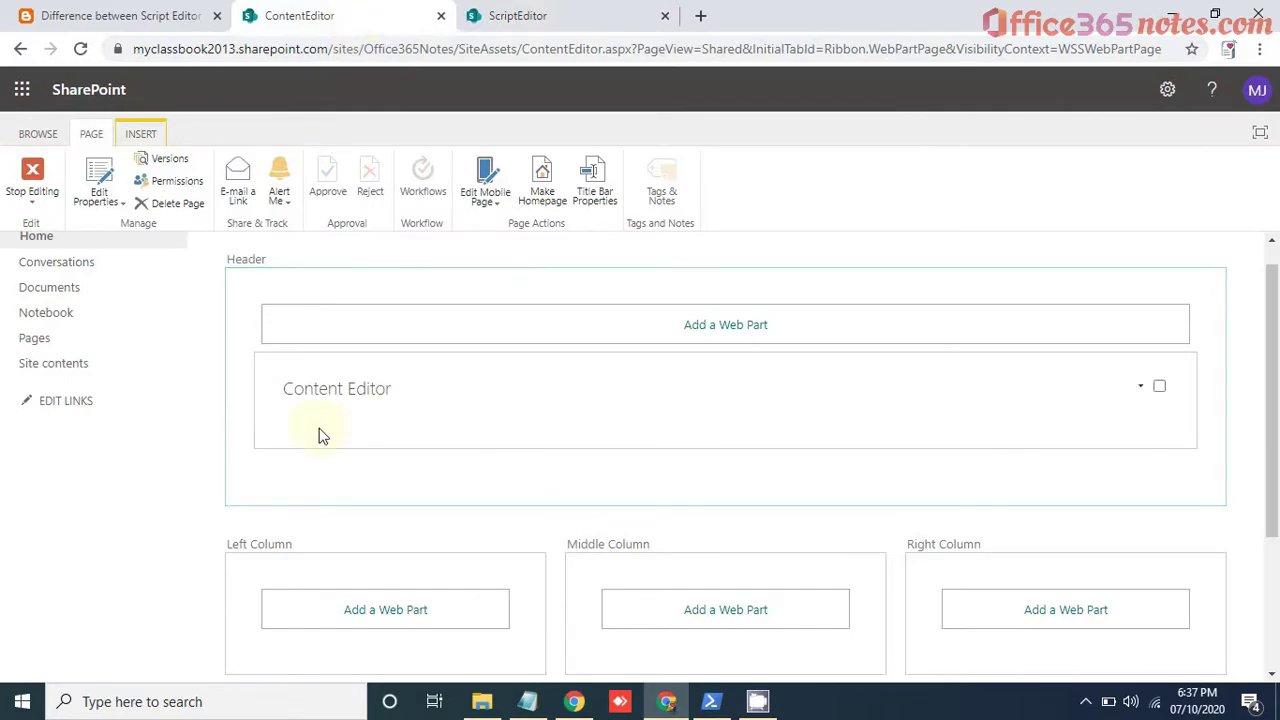
left_click(361, 415)
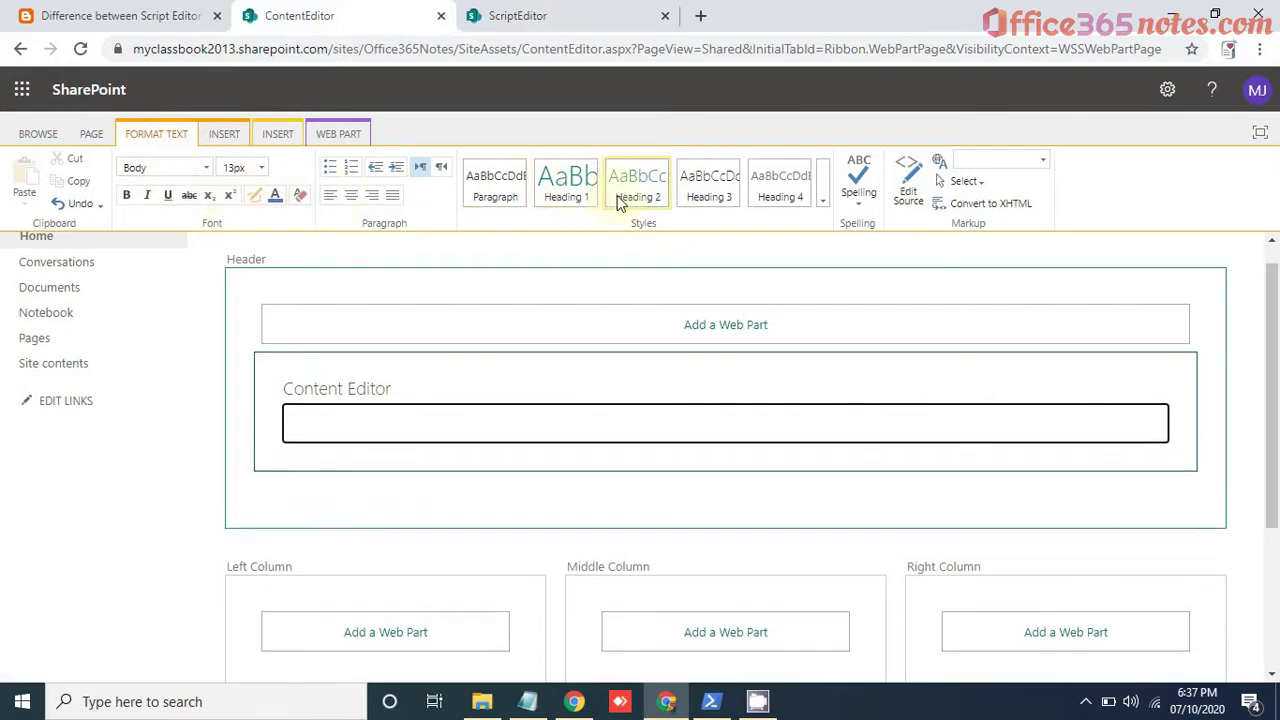
left_click(221, 134)
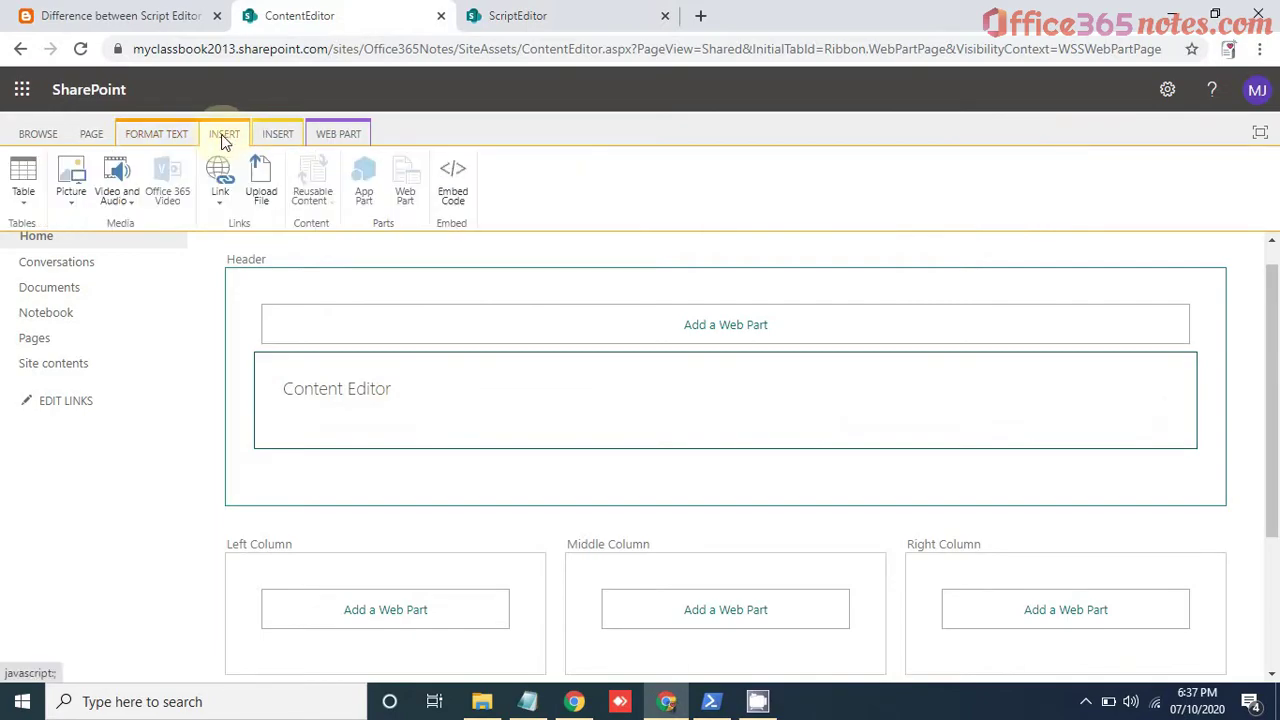
left_click(71, 190)
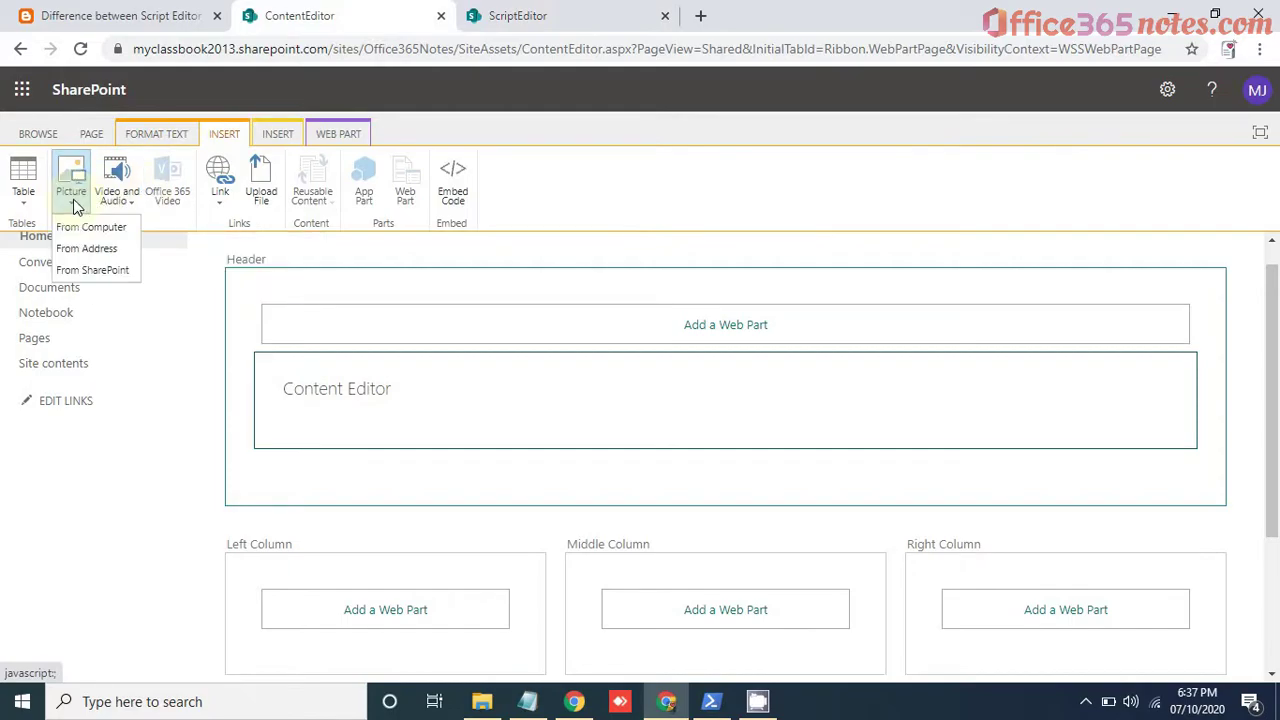
left_click(88, 250)
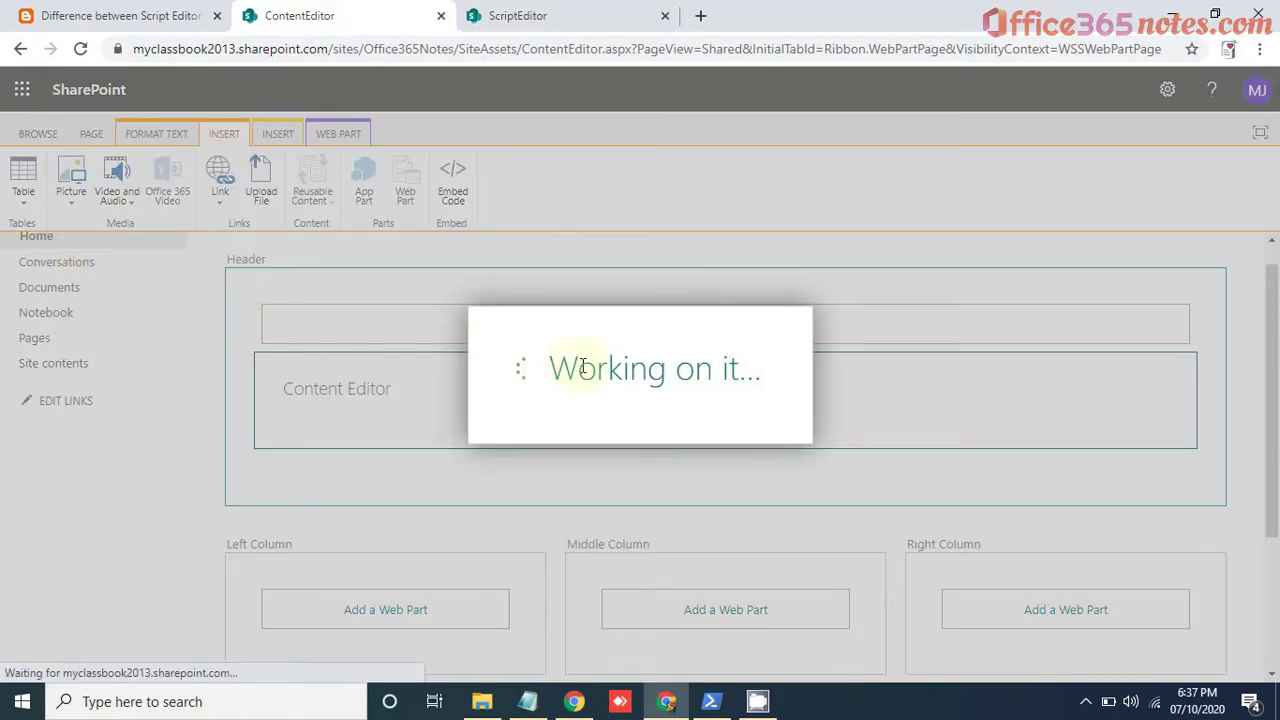
left_click(609, 340)
type("https://picsum.photos/200/300")
left_click(666, 446)
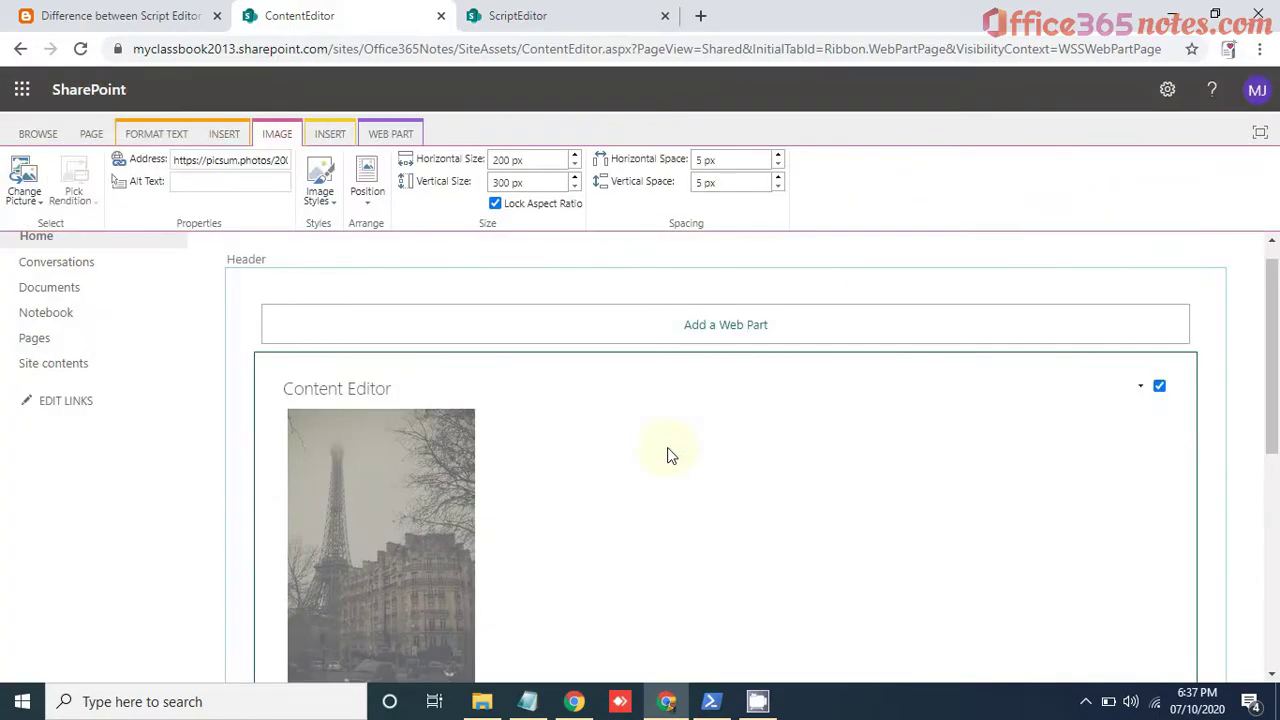
left_click(540, 495)
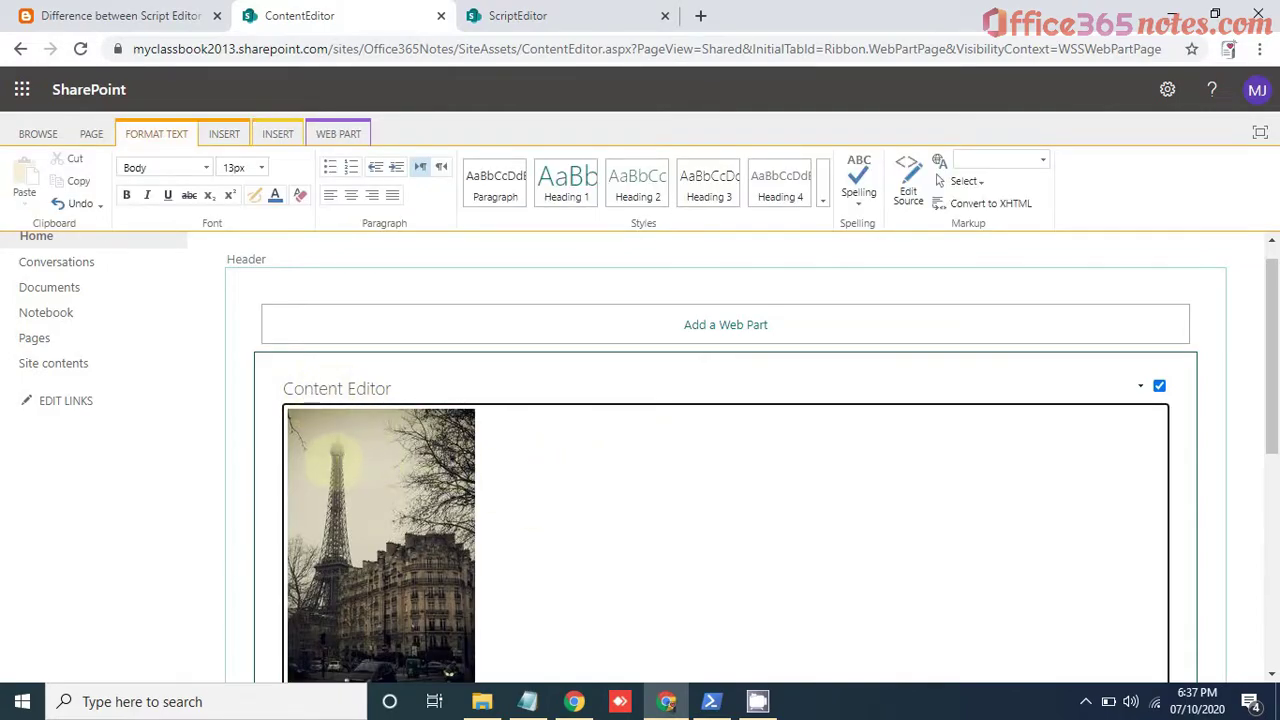
Step: Open the embed code dialog for the Content Editor web part and close it without inserting any code
left_click(230, 136)
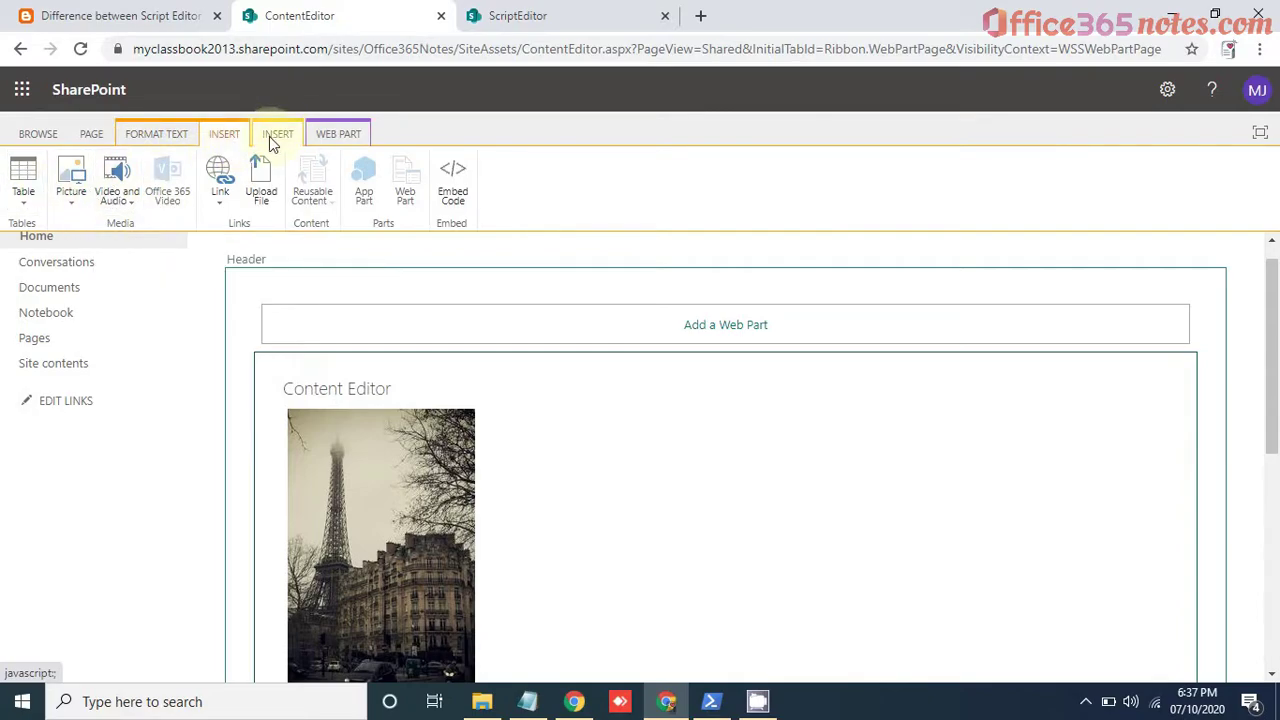
left_click(270, 136)
left_click(225, 137)
left_click(452, 175)
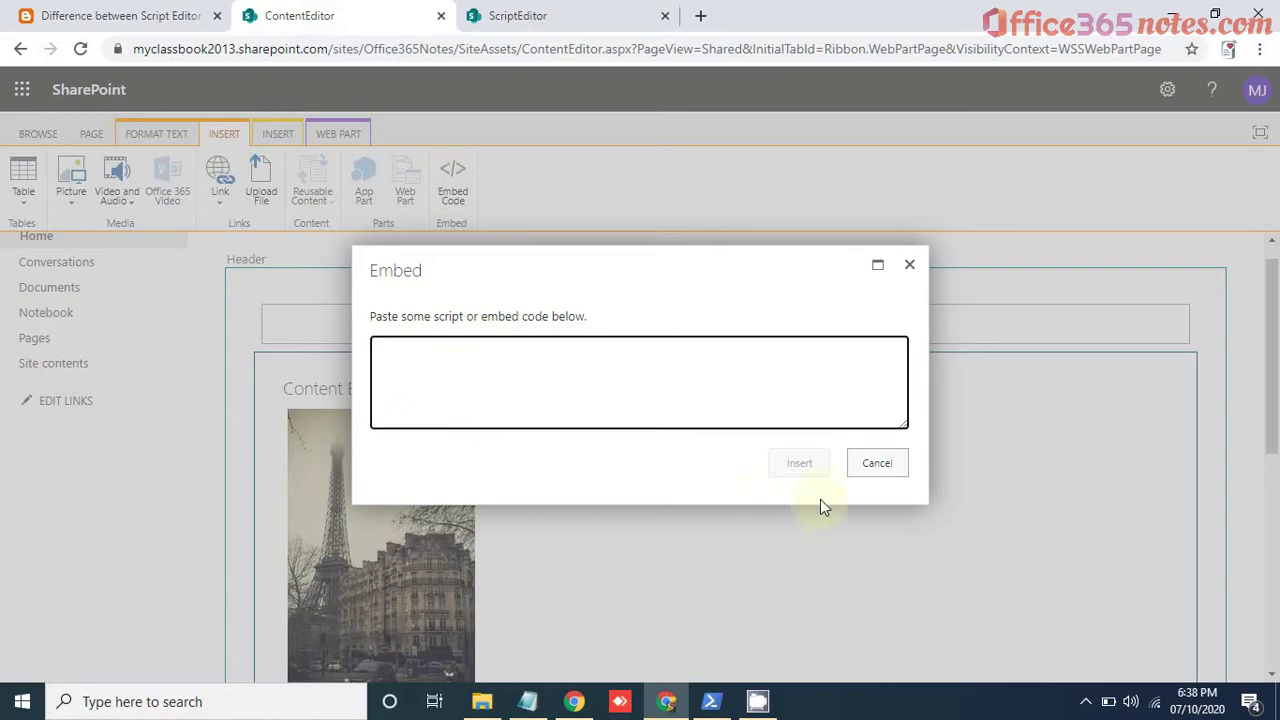
left_click(865, 463)
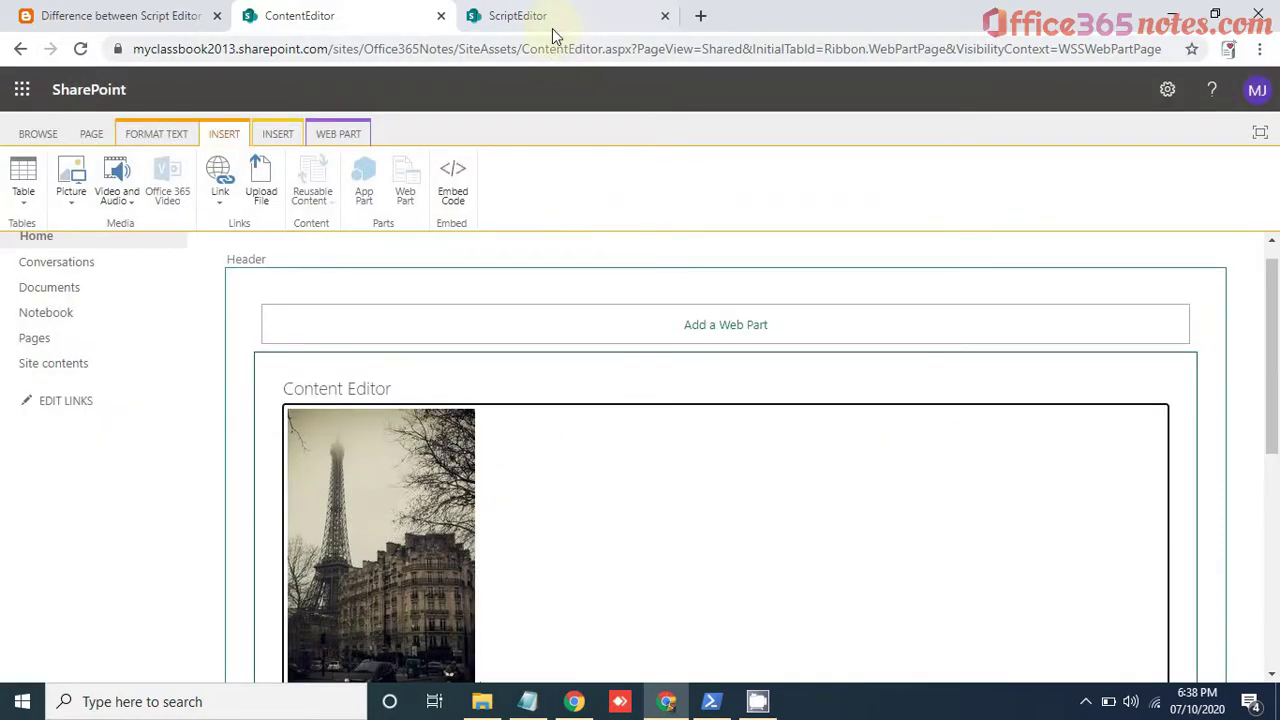
Step: On the ScriptEditor page, try to insert an image into the Script Editor web part
left_click(555, 18)
left_click(463, 452)
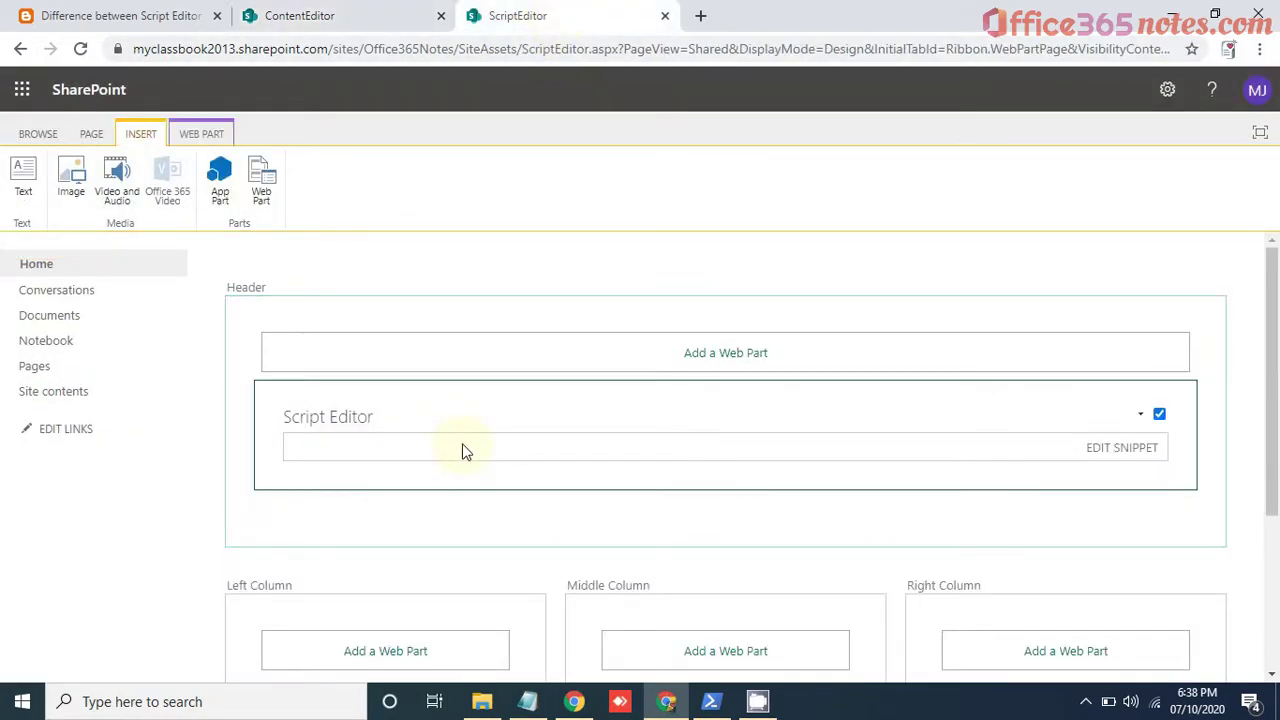
double_click(358, 452)
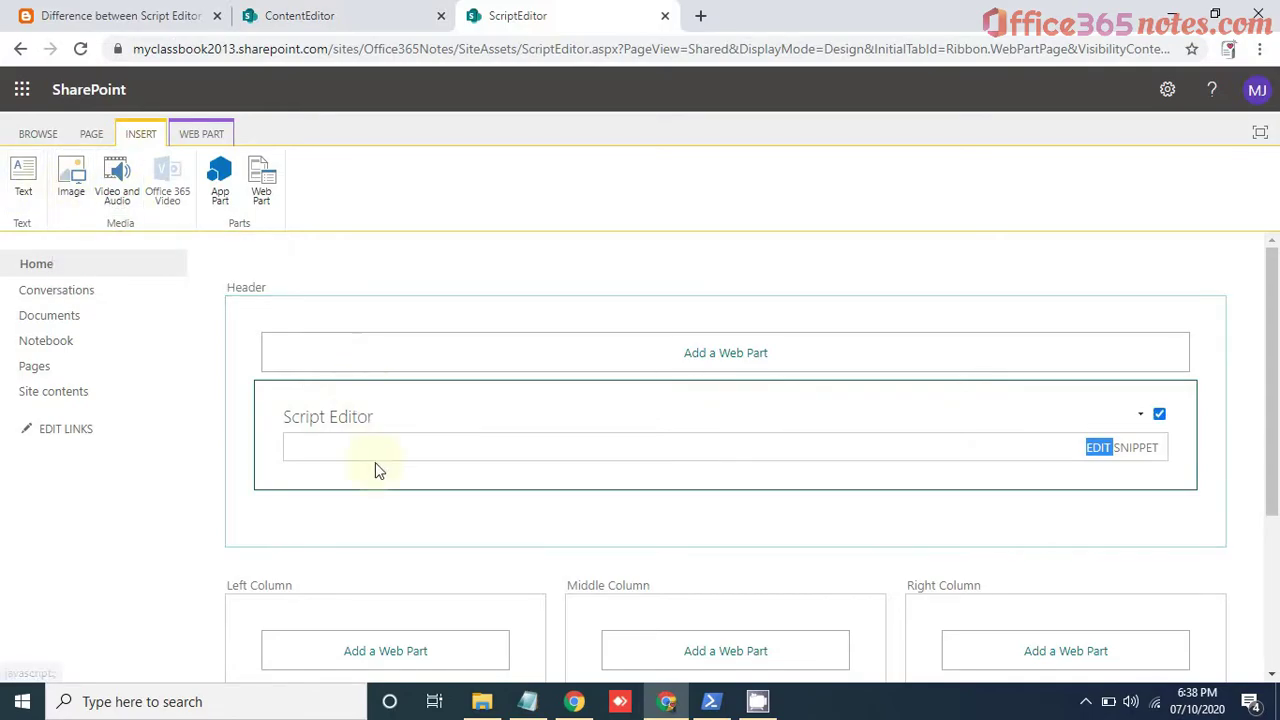
left_click(72, 188)
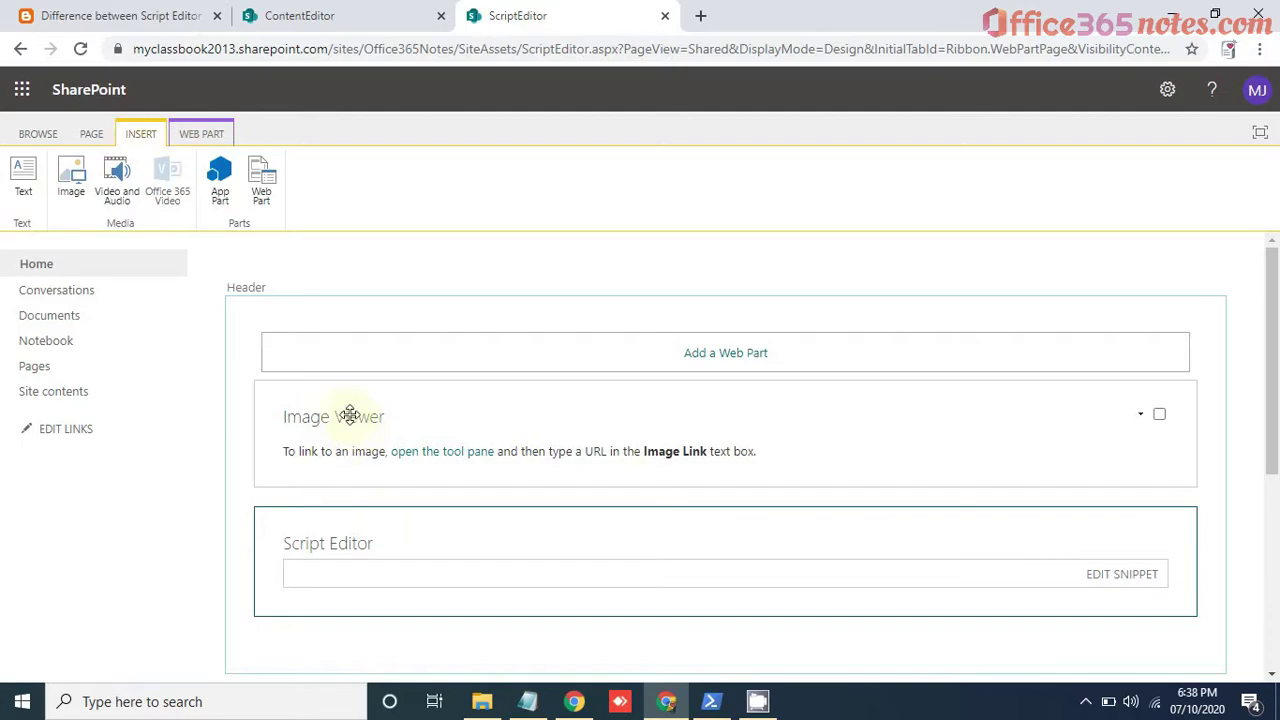
left_click(295, 551)
left_click(425, 405)
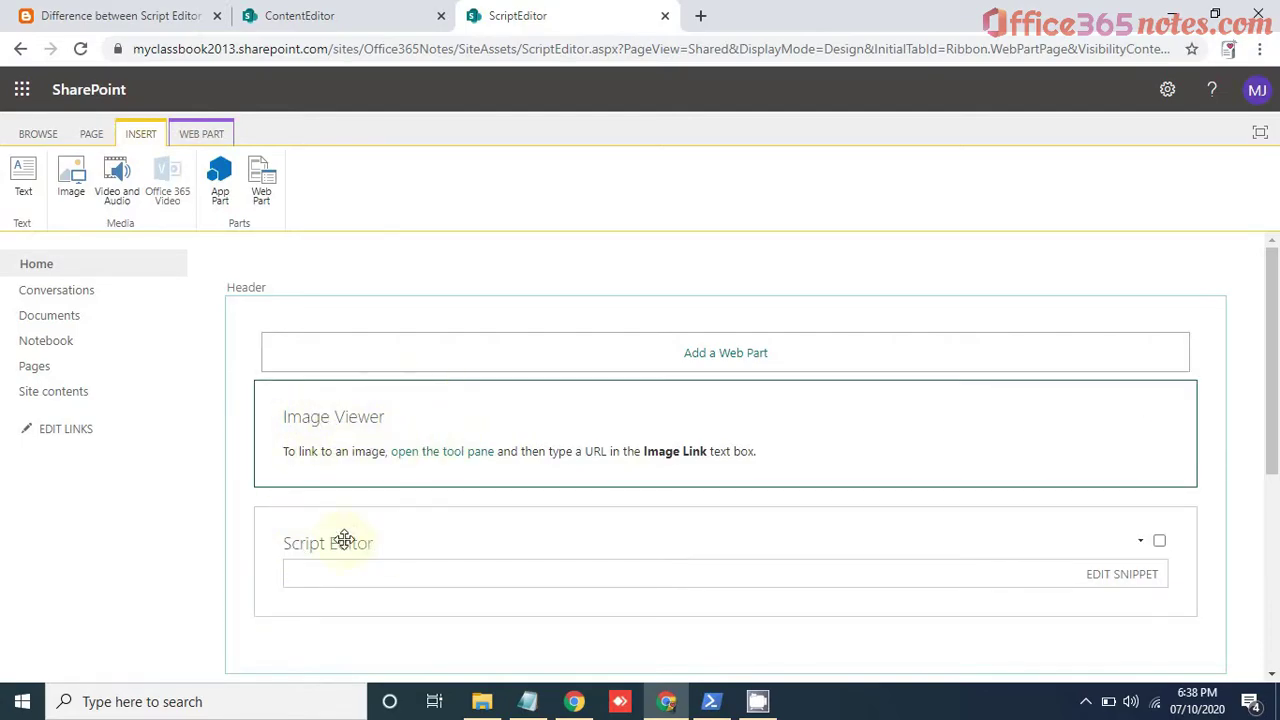
Step: Open the Script Editor web part's snippet dialog and close it without inserting any code
left_click(413, 540)
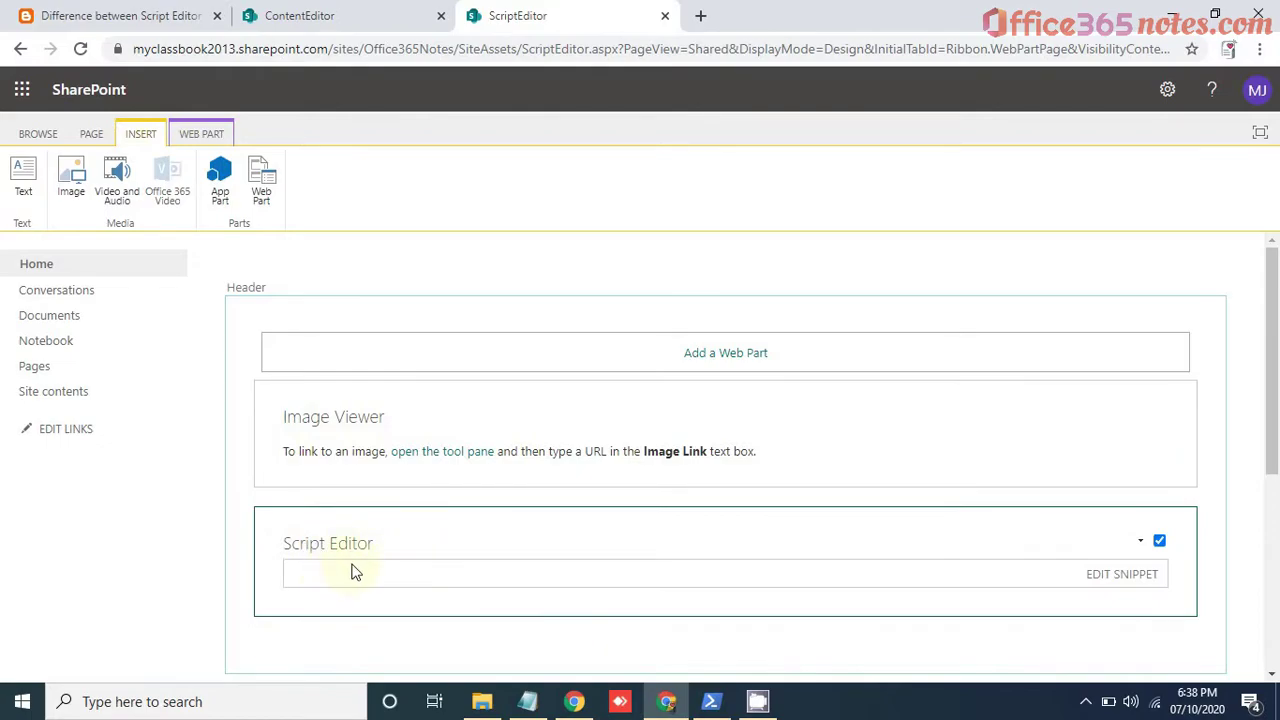
left_click(213, 240)
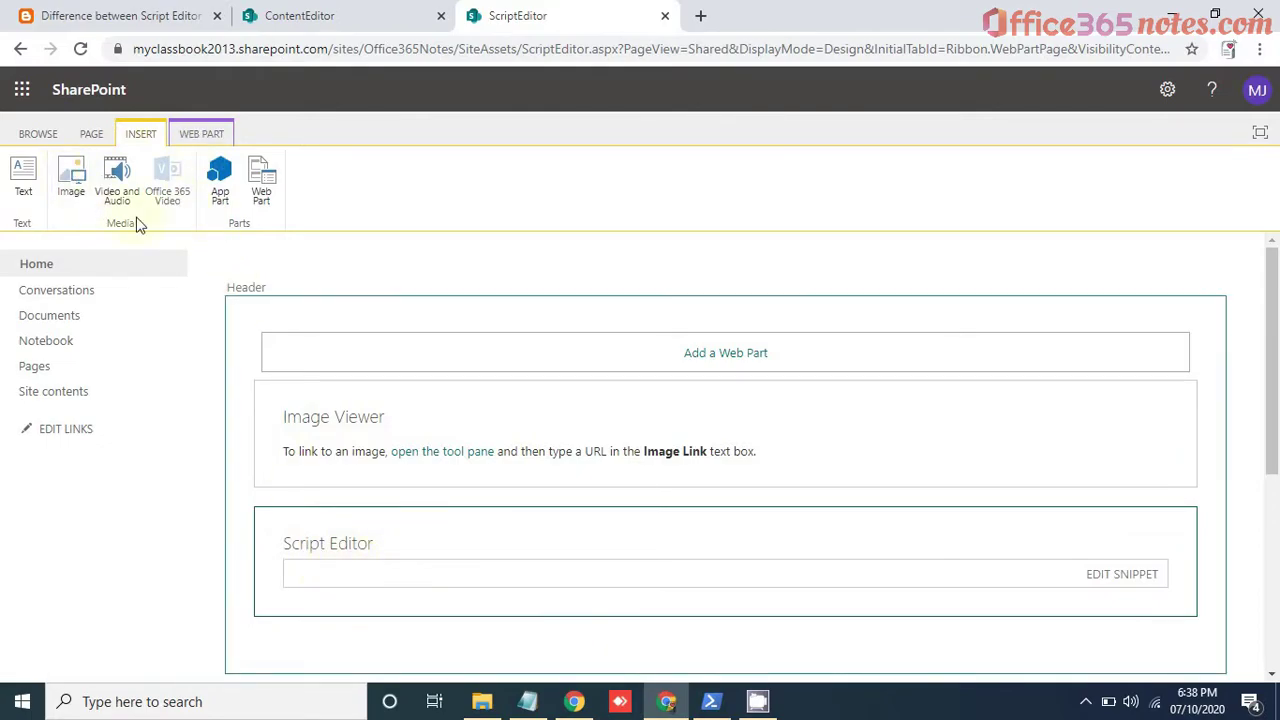
left_click(405, 588)
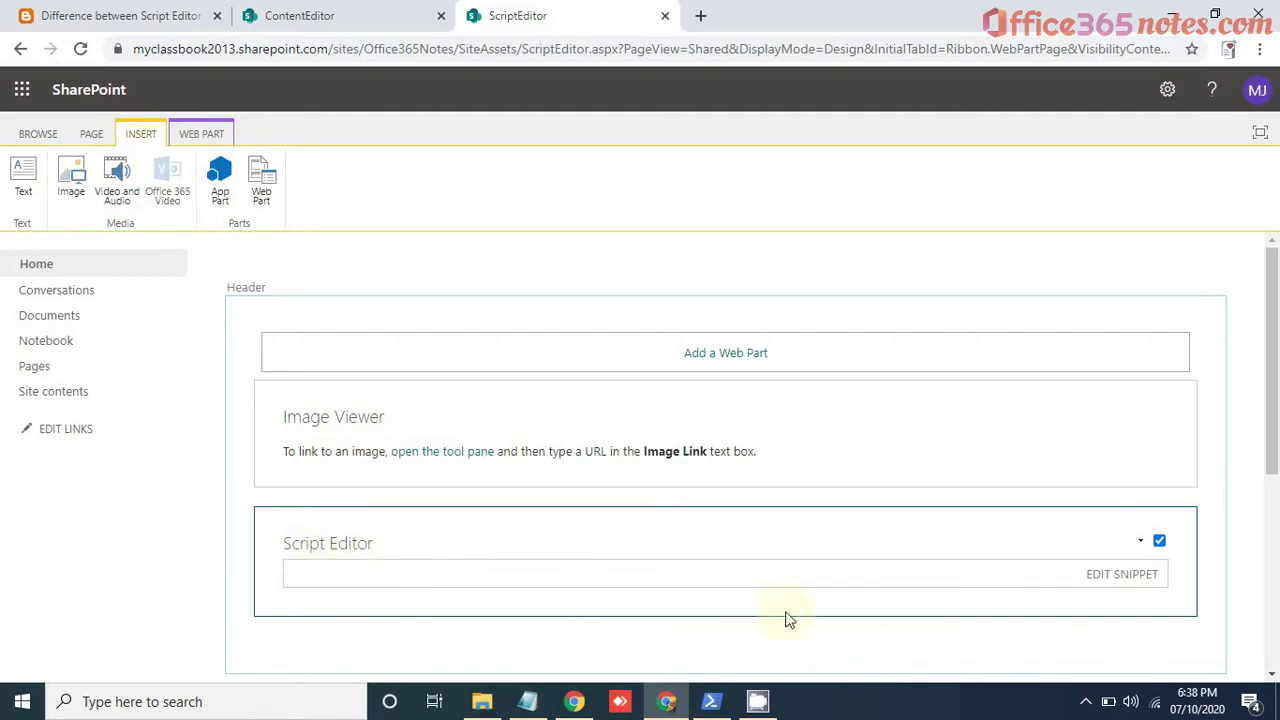
left_click(1103, 588)
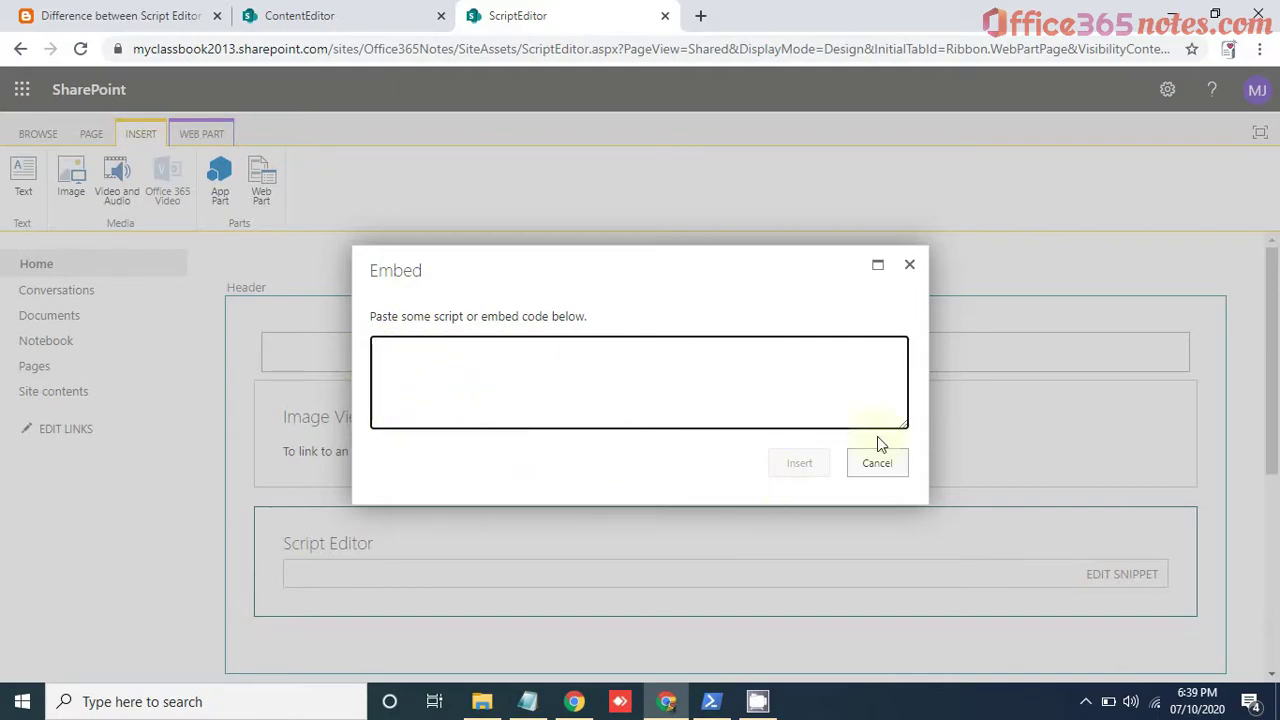
left_click(910, 266)
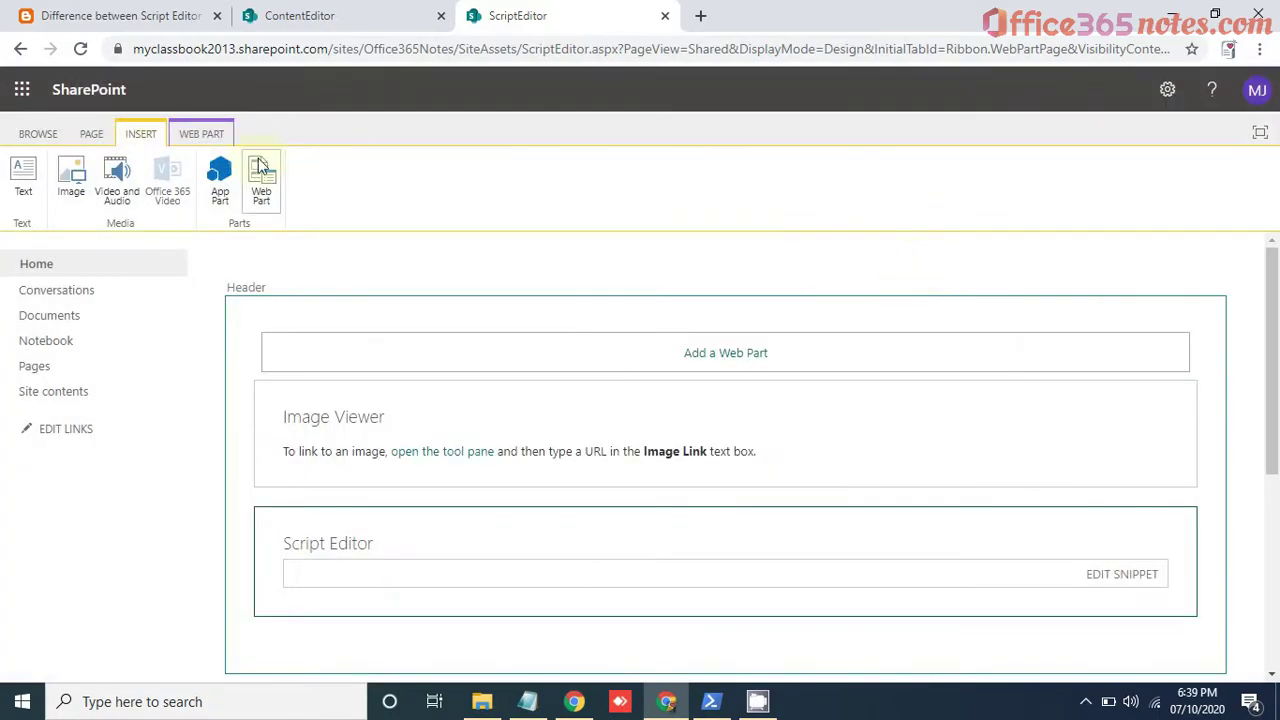
Step: Return to the comparison article and examine the Content Link availability section with its illustration
left_click(184, 30)
scroll(313, 405, "down", 3)
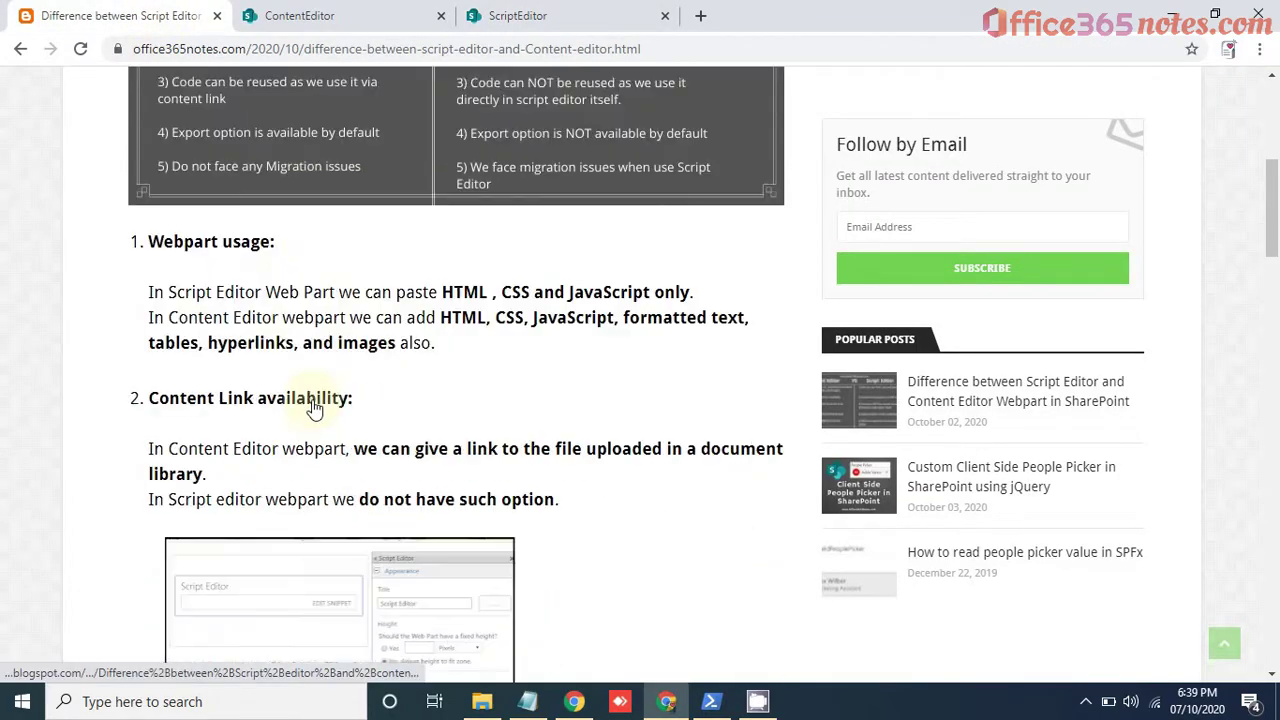
scroll(303, 420, "up", 3)
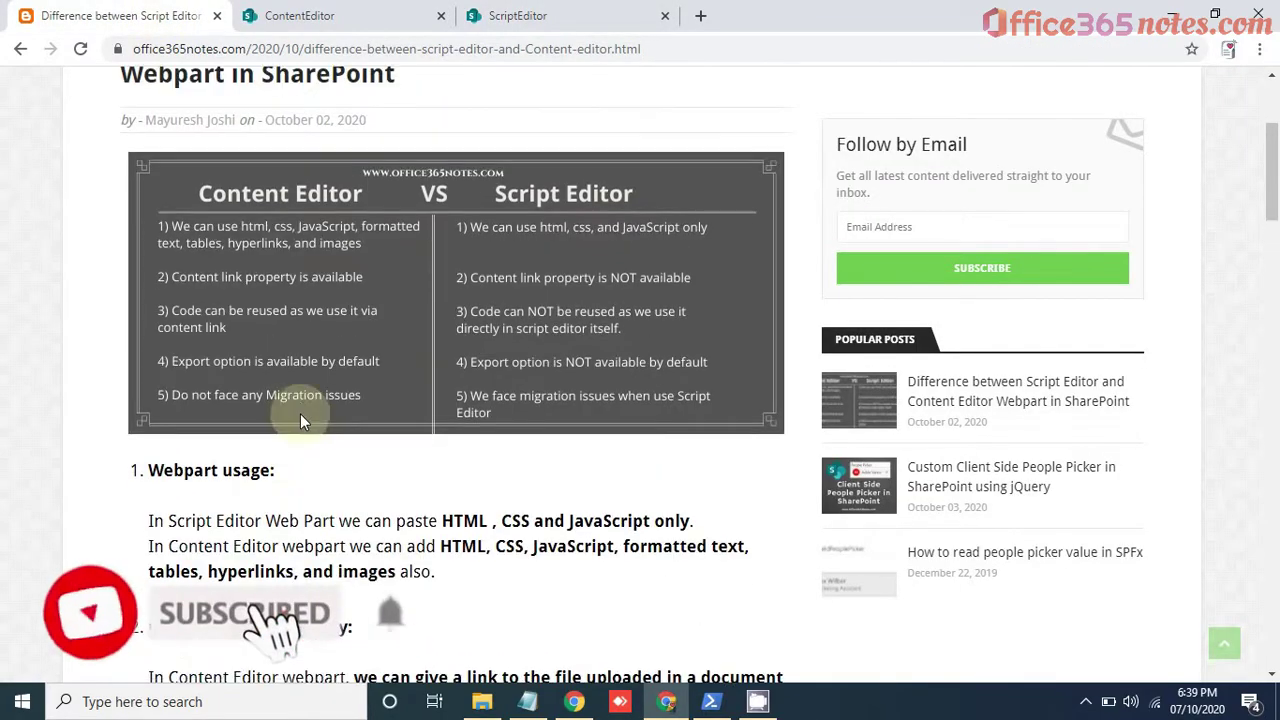
scroll(285, 440, "down", 3)
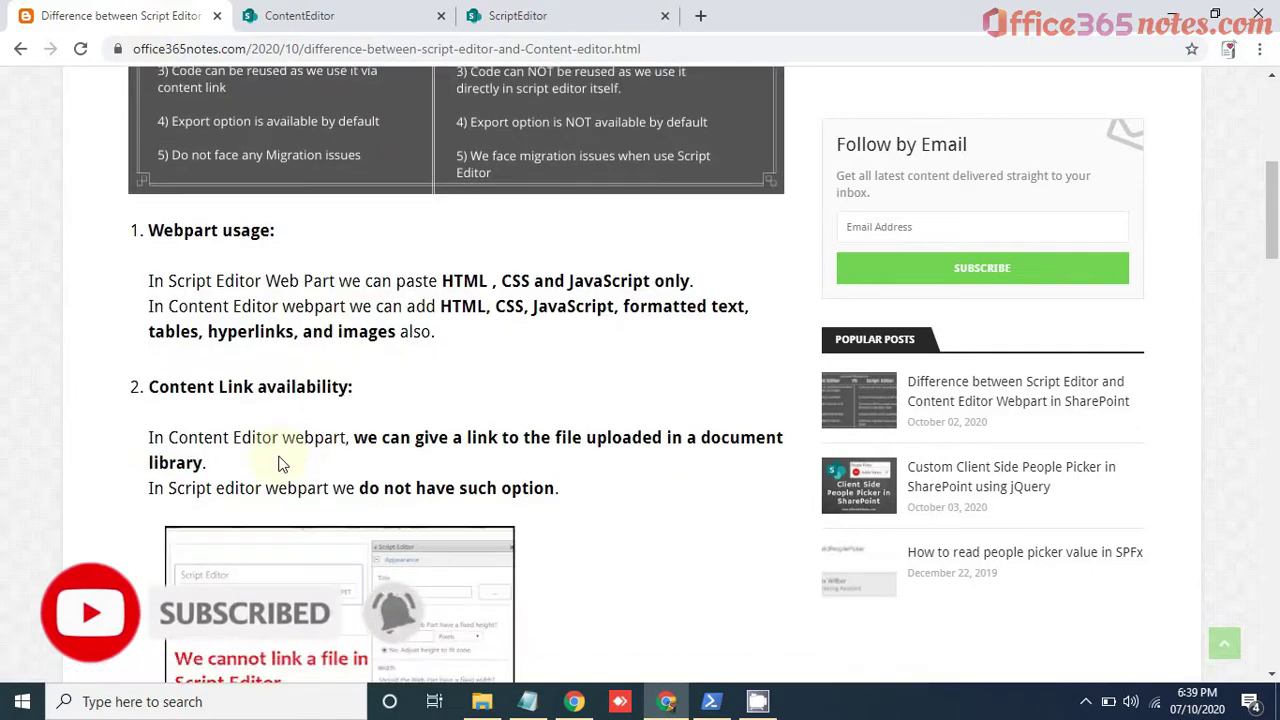
scroll(280, 463, "down", 3)
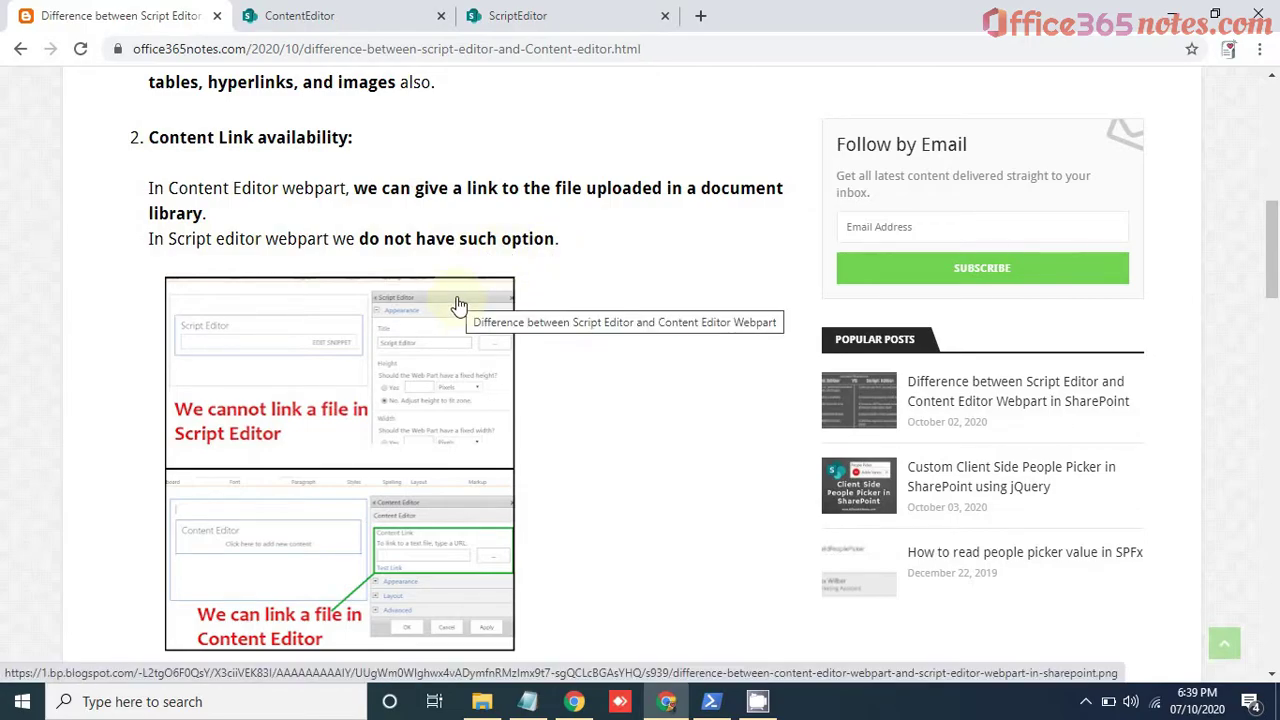
Step: On the ContentEditor page, open the Content Editor web part's properties for editing and locate the Content Link field
left_click(385, 18)
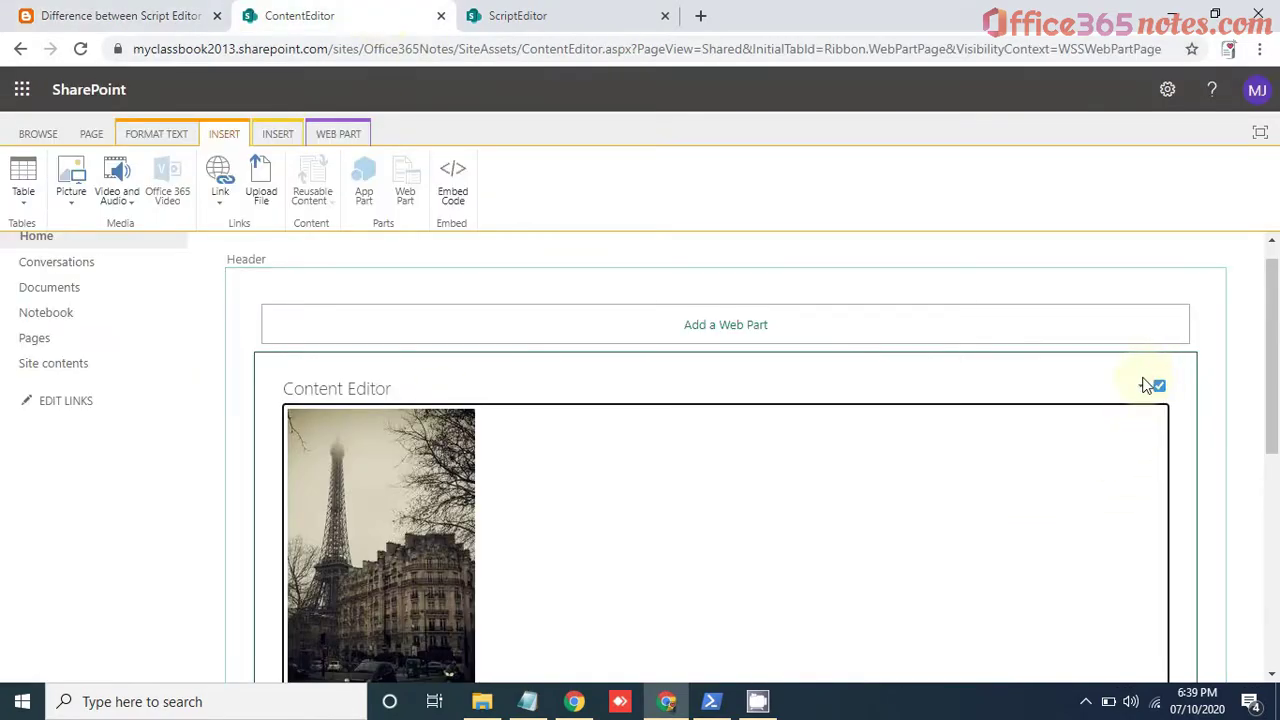
left_click(1140, 390)
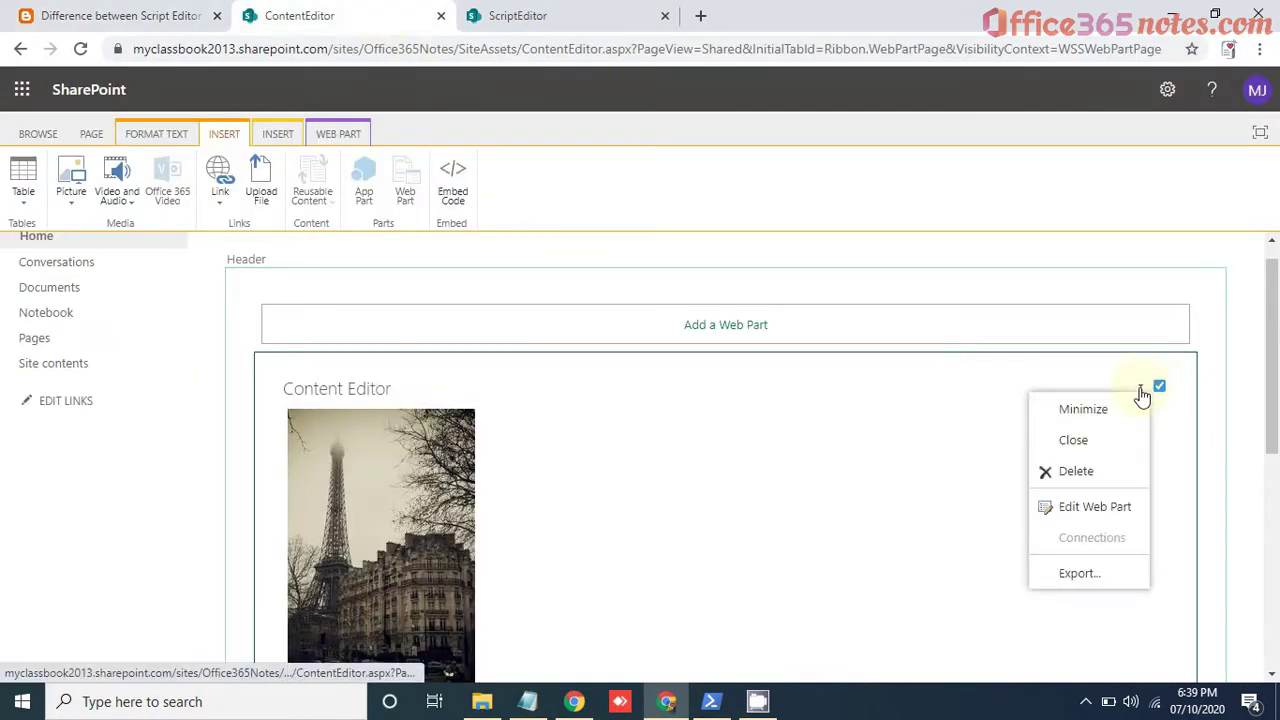
left_click(1060, 518)
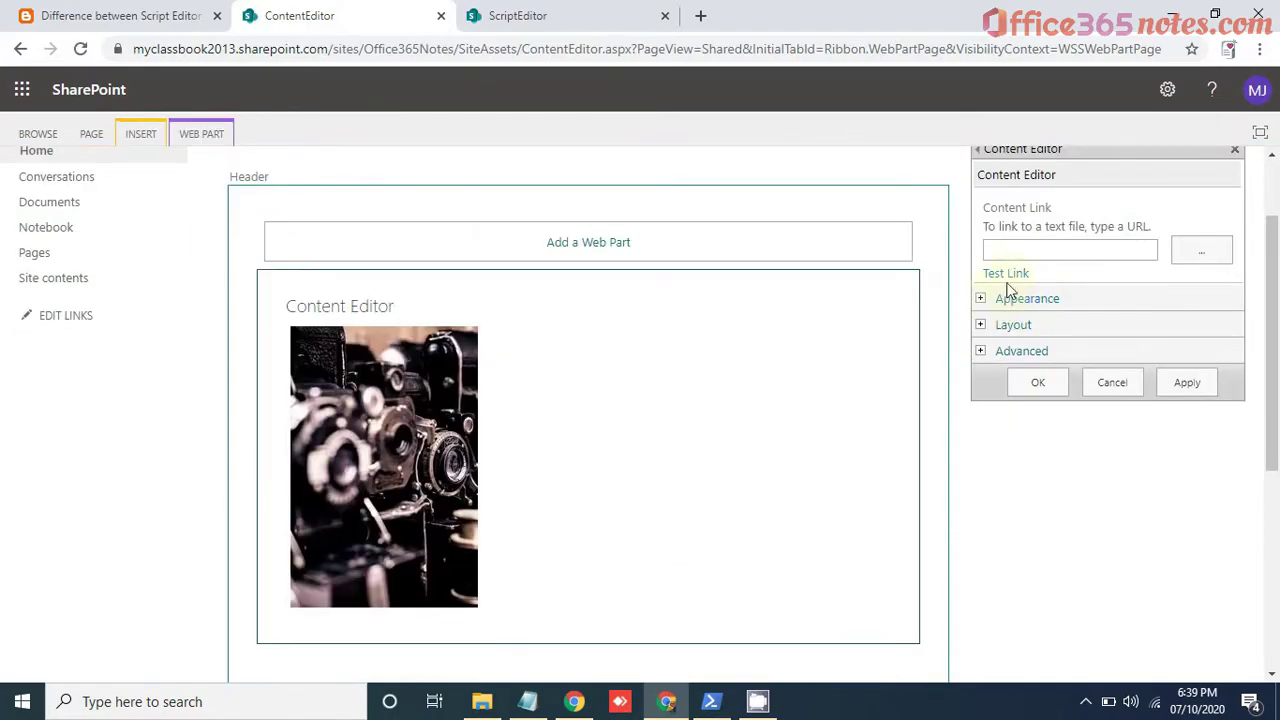
left_click_drag(983, 208, 1052, 208)
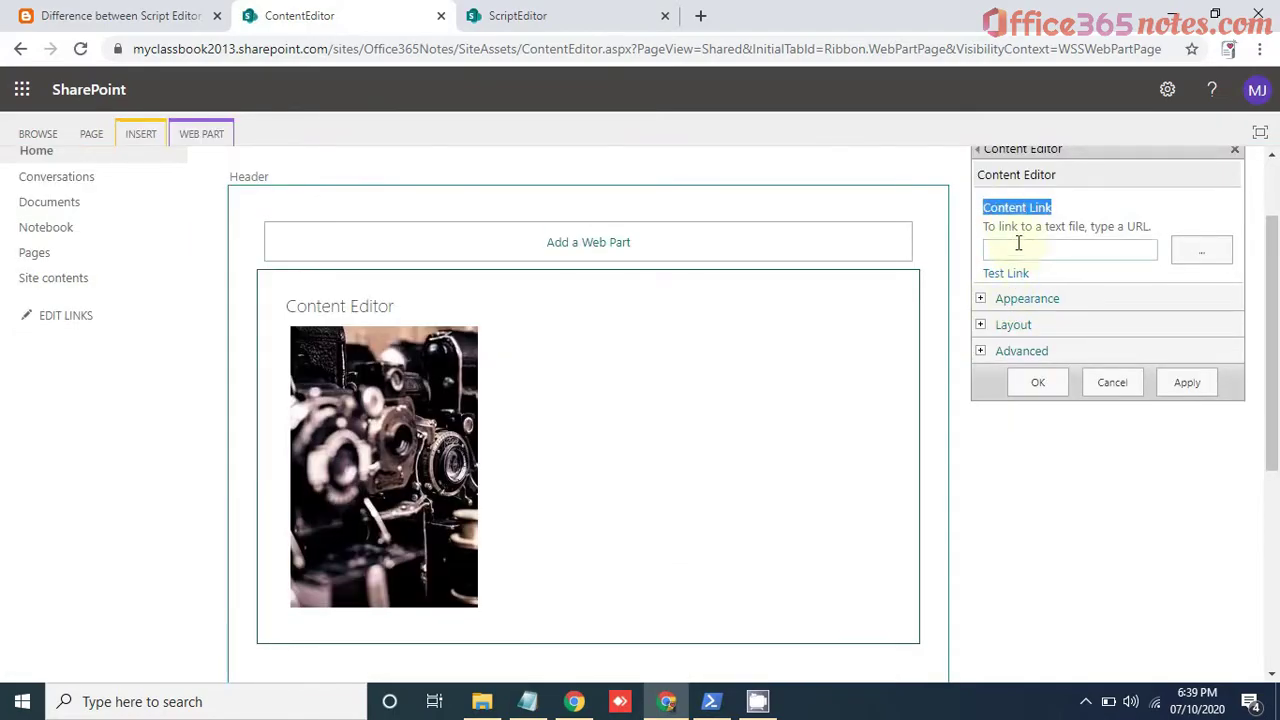
left_click(1018, 248)
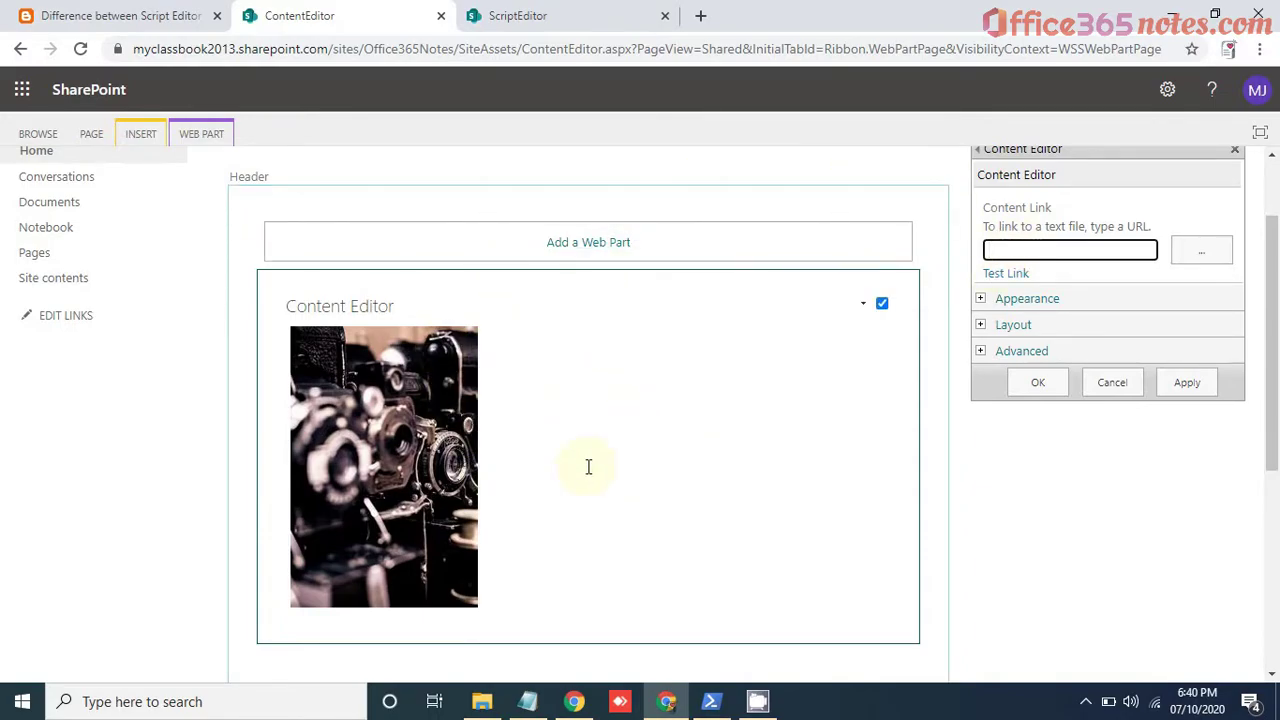
Step: On the ScriptEditor page, open the Script Editor web part's properties and look for a content link setting
left_click(571, 22)
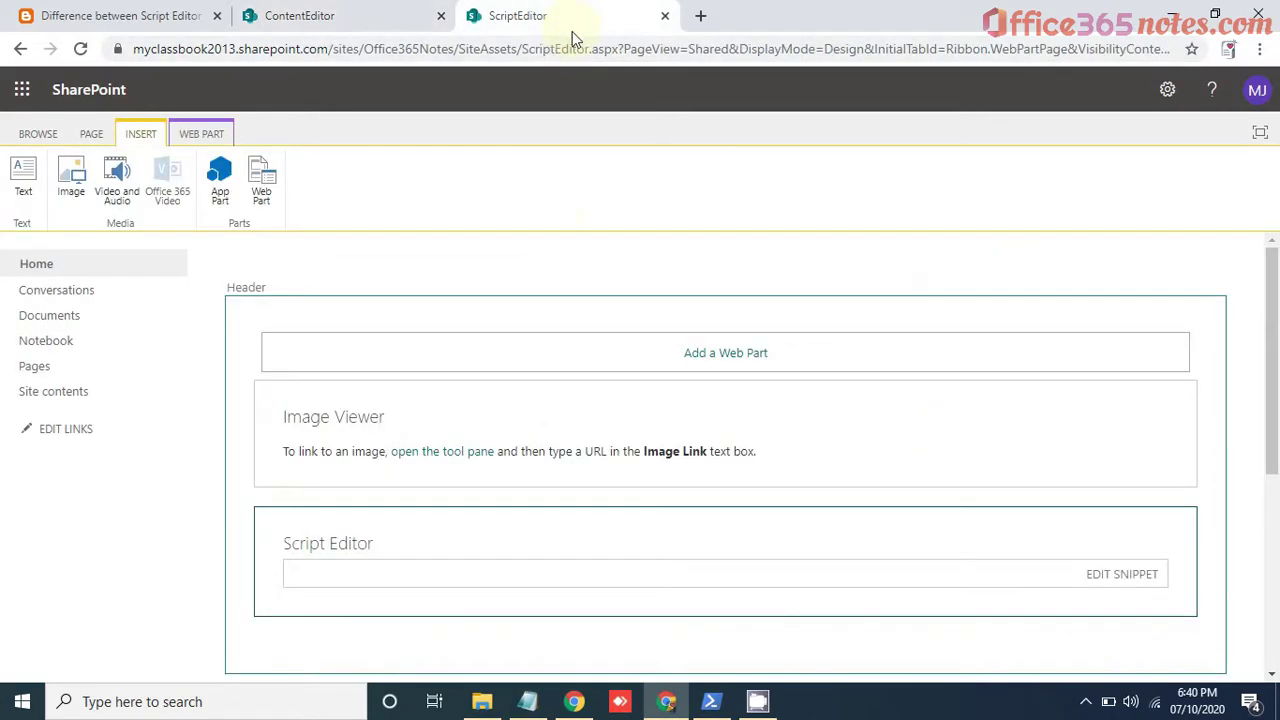
left_click(1140, 542)
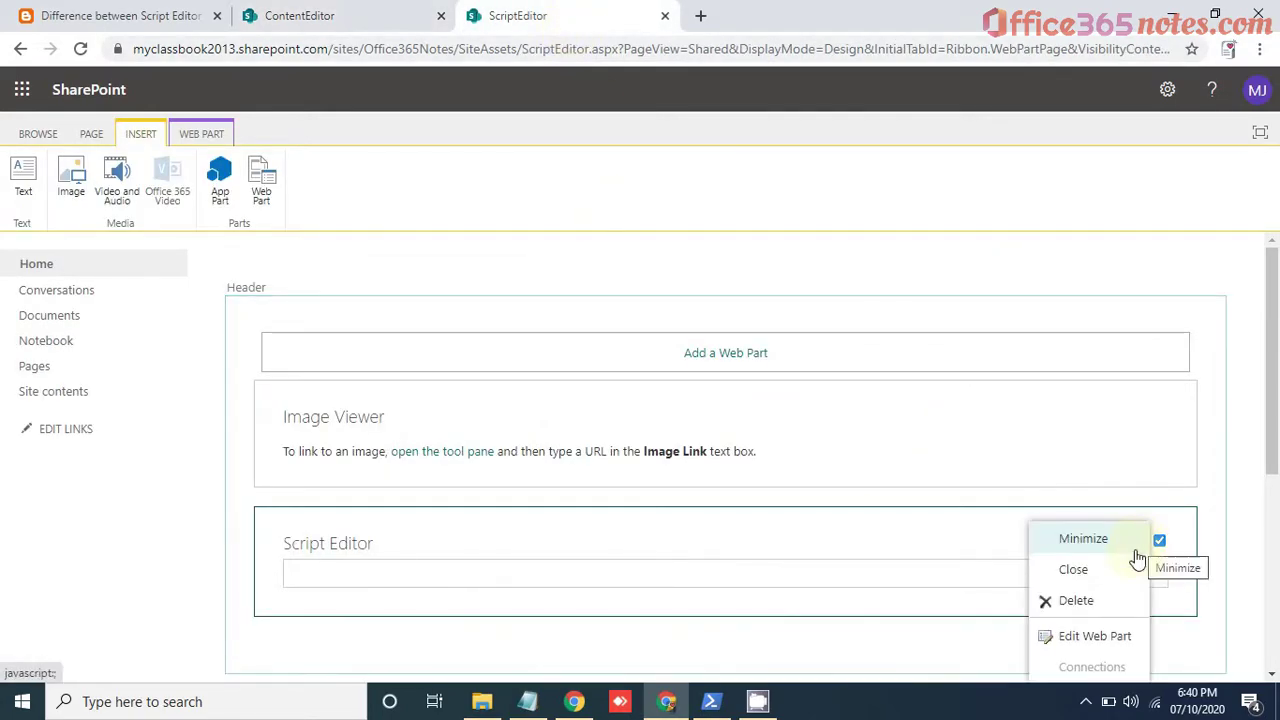
left_click(1096, 641)
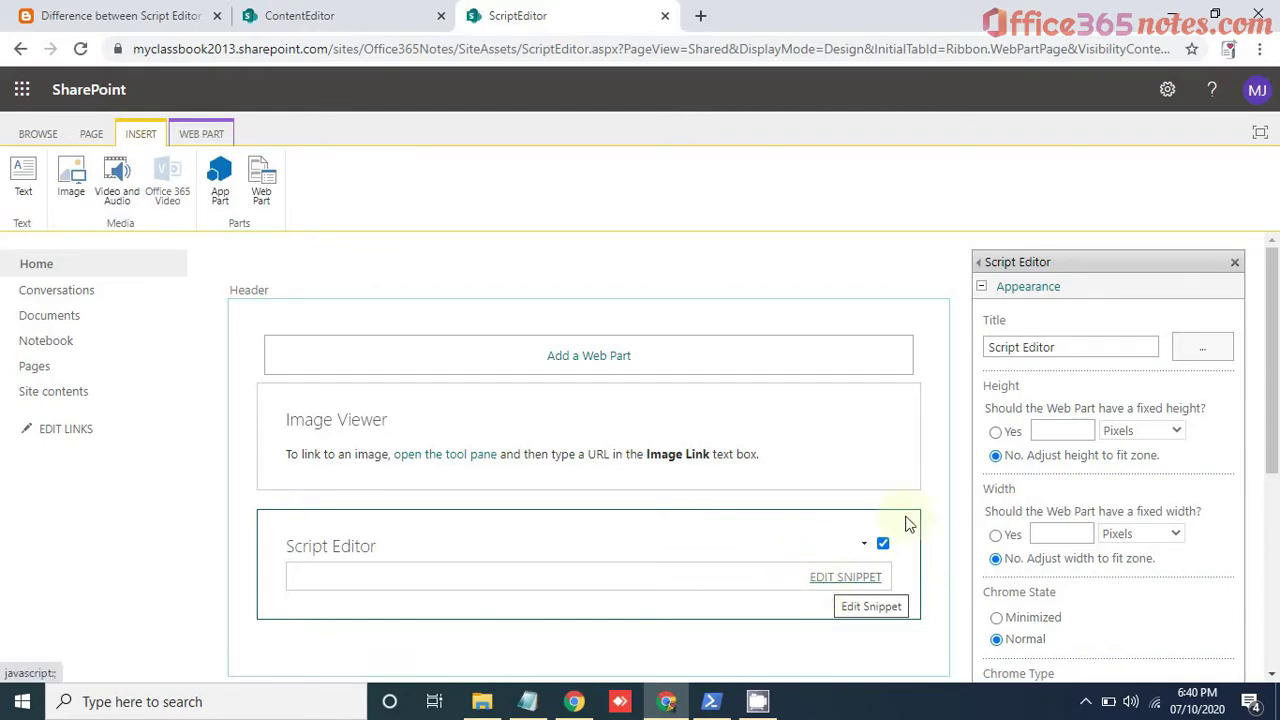
scroll(1100, 425, "down", 1)
scroll(1085, 430, "up", 1)
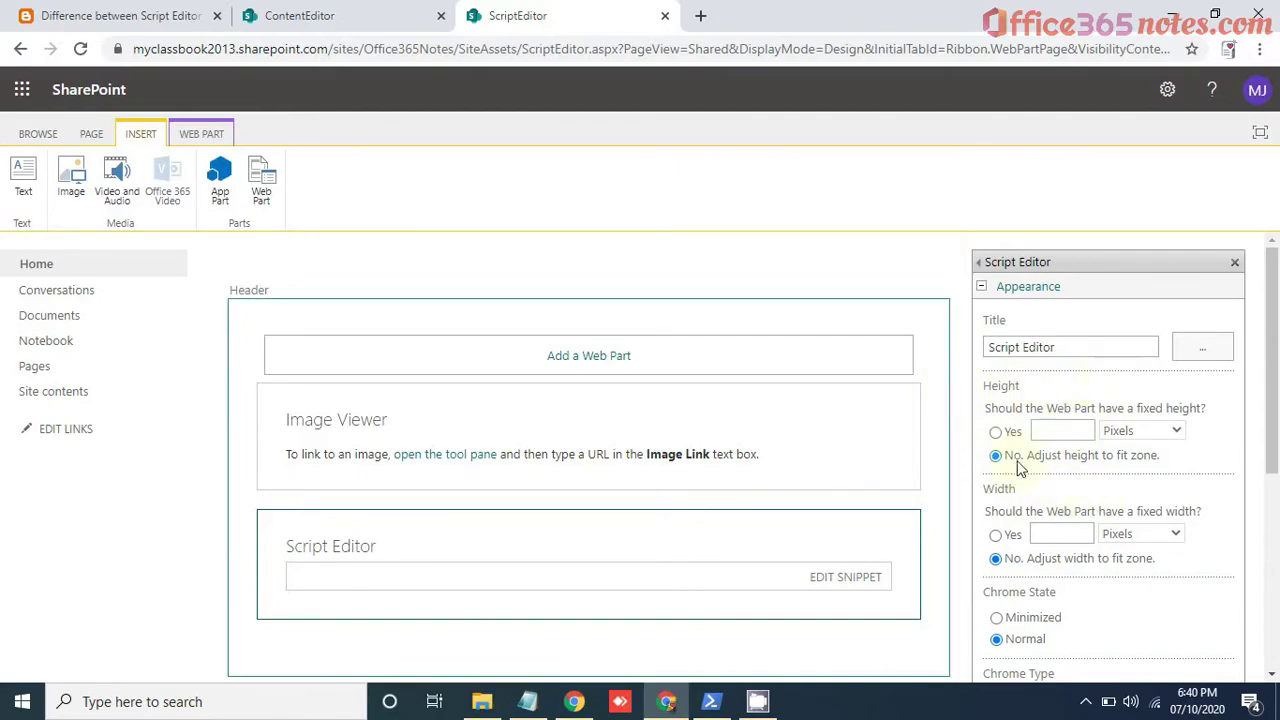
Step: Return to the comparison article and read the paragraph on the advantage of the Content Link property
left_click(115, 17)
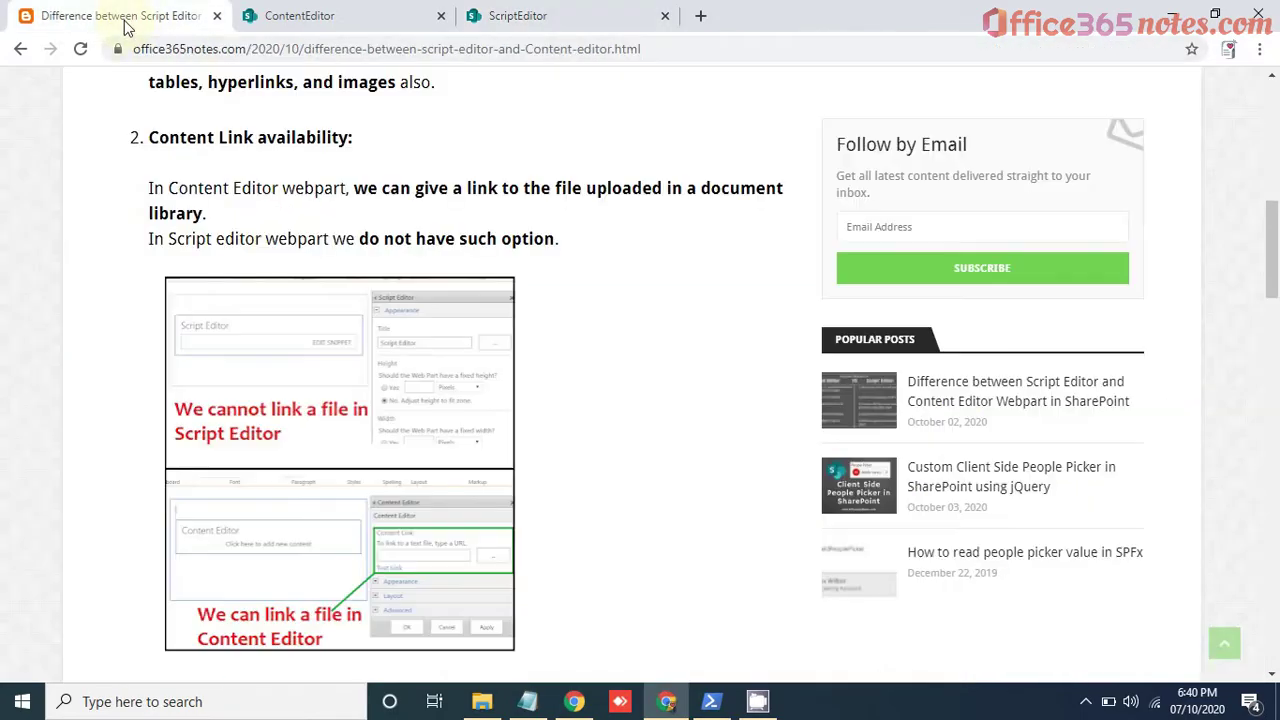
scroll(598, 362, "down", 5)
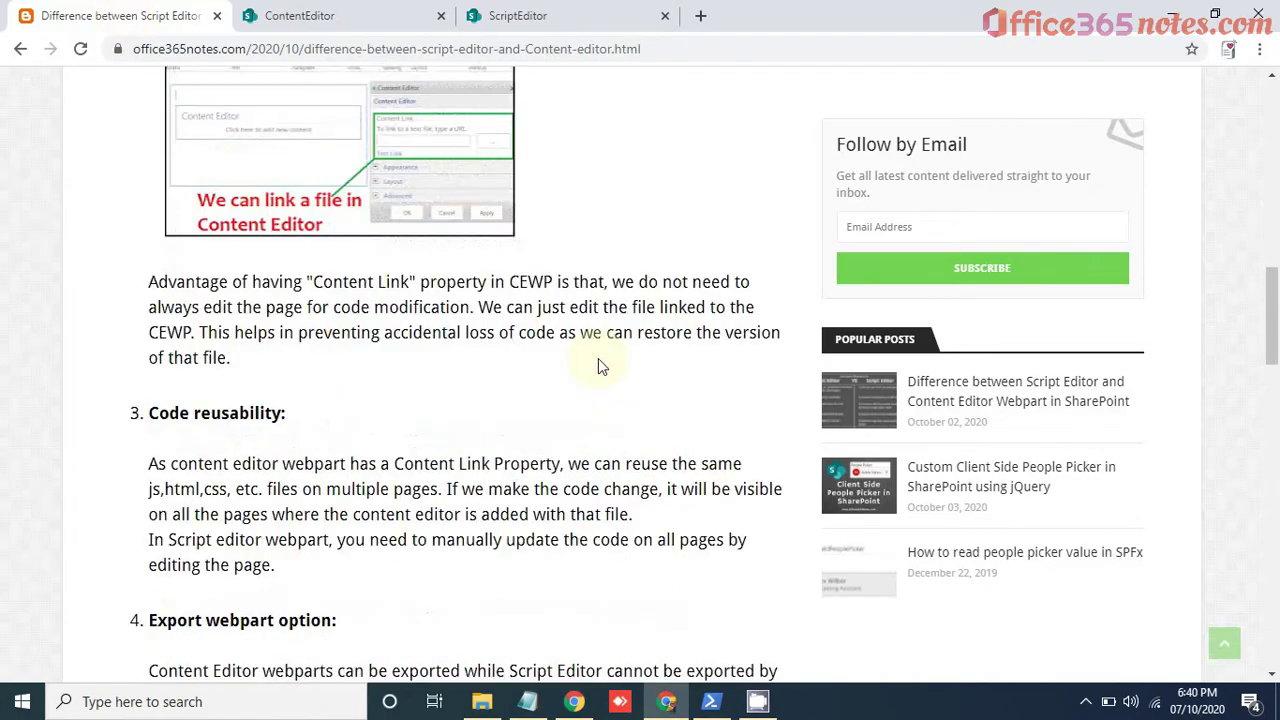
left_click_drag(150, 197, 496, 219)
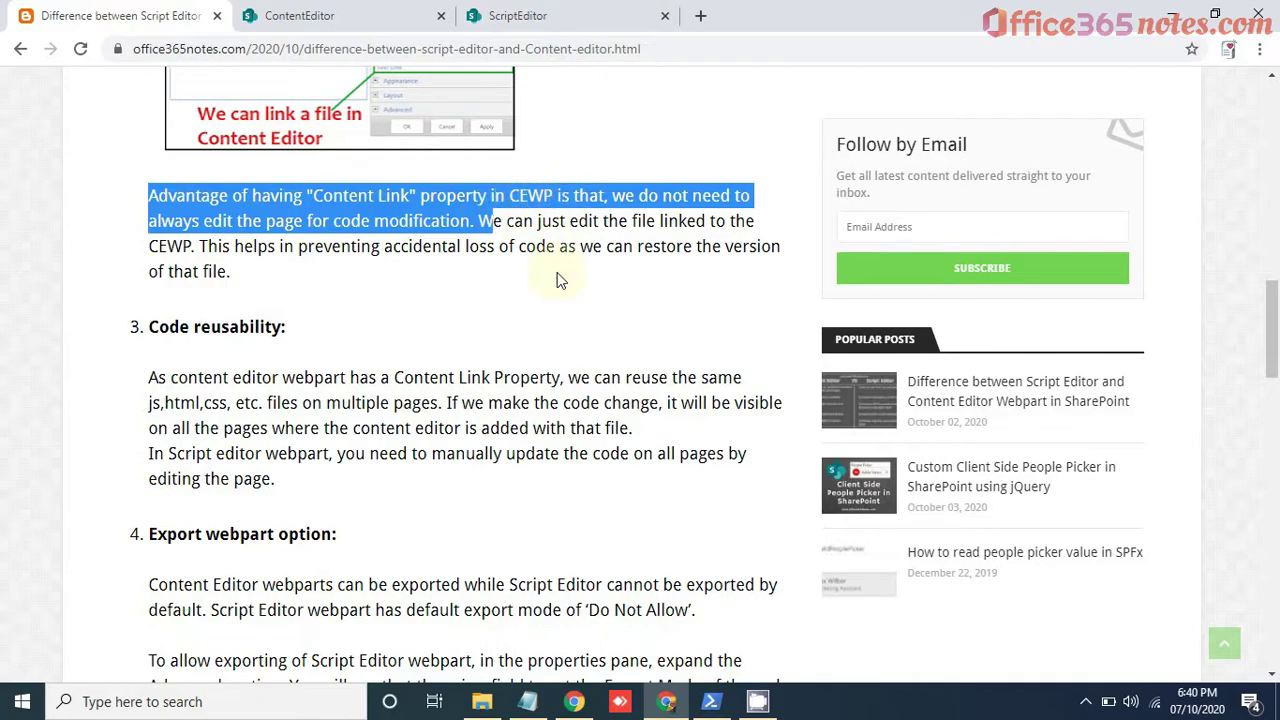
left_click(576, 224)
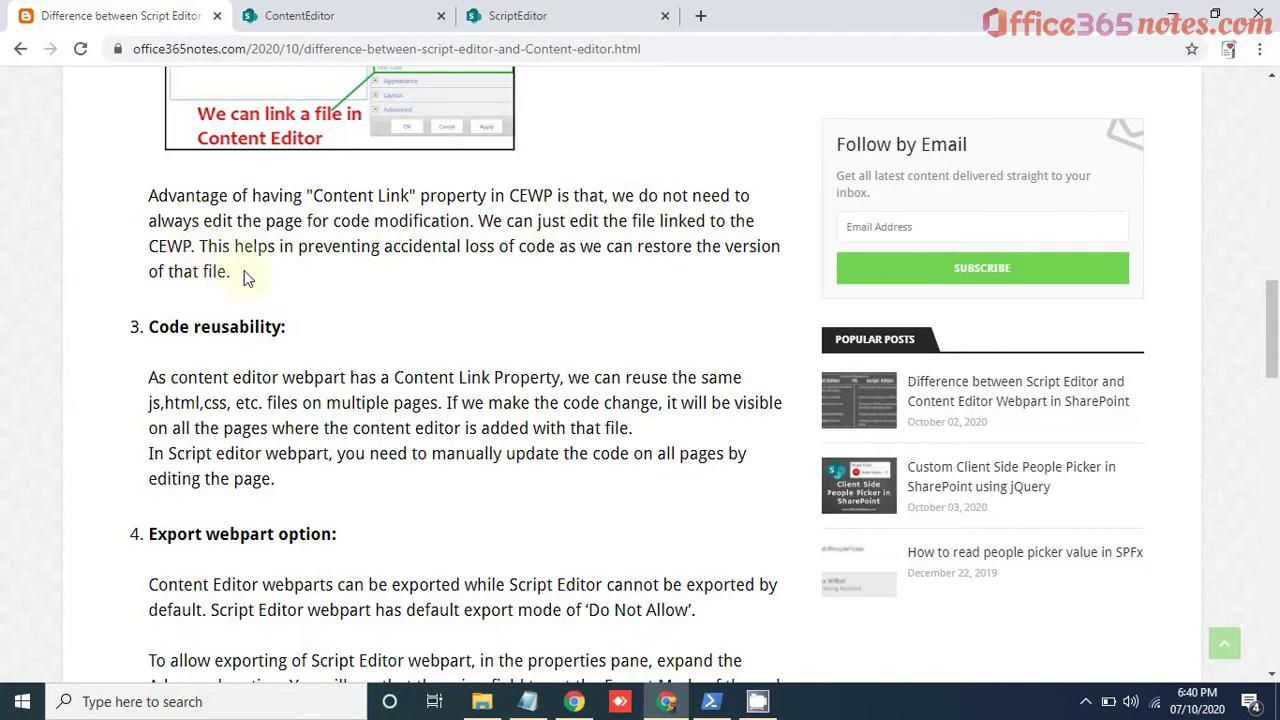
scroll(262, 281, "up", 1)
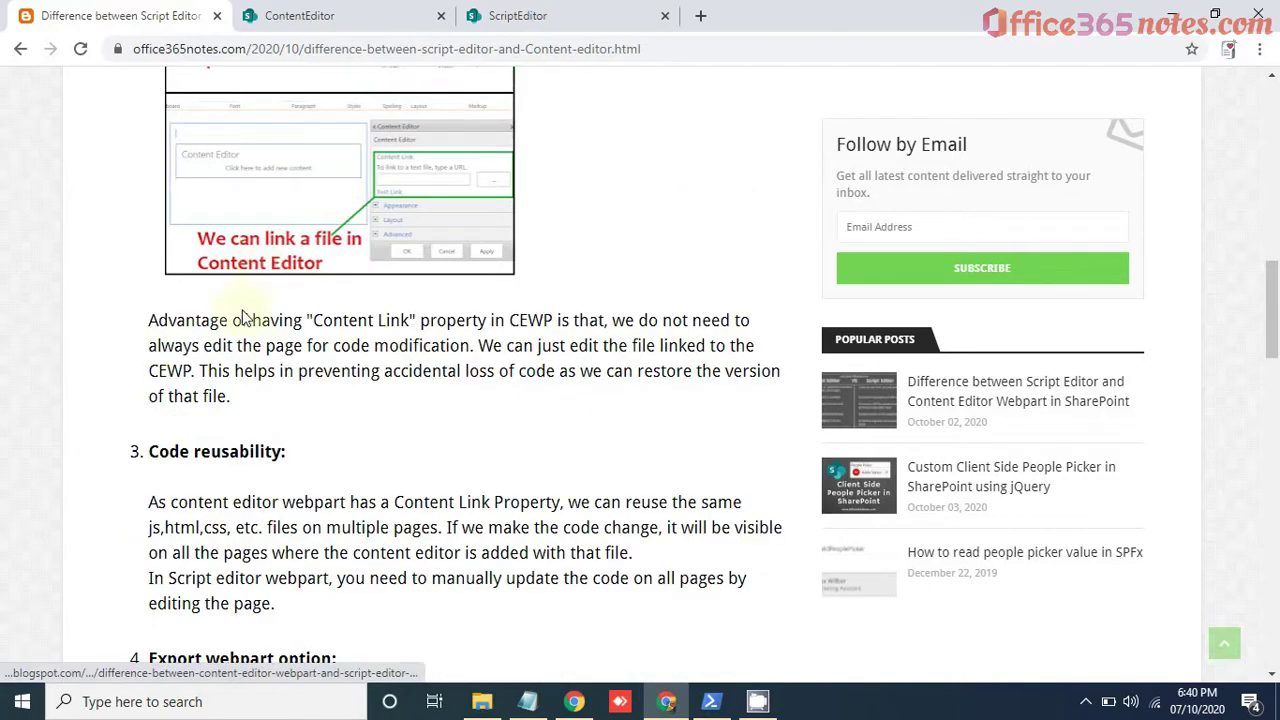
left_click_drag(143, 325, 249, 400)
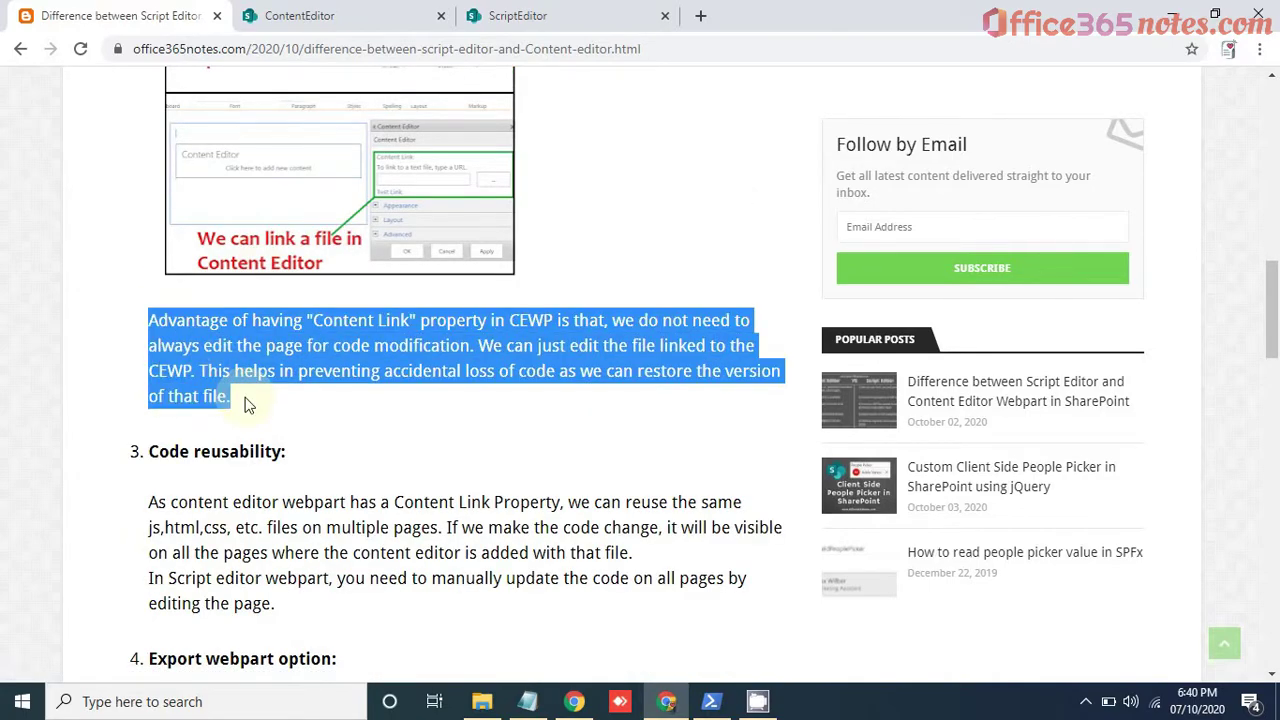
left_click(253, 401)
Step: Read the article's Code reusability section and compare the property panes on the ContentEditor and ScriptEditor pages
scroll(253, 401, "down", 2)
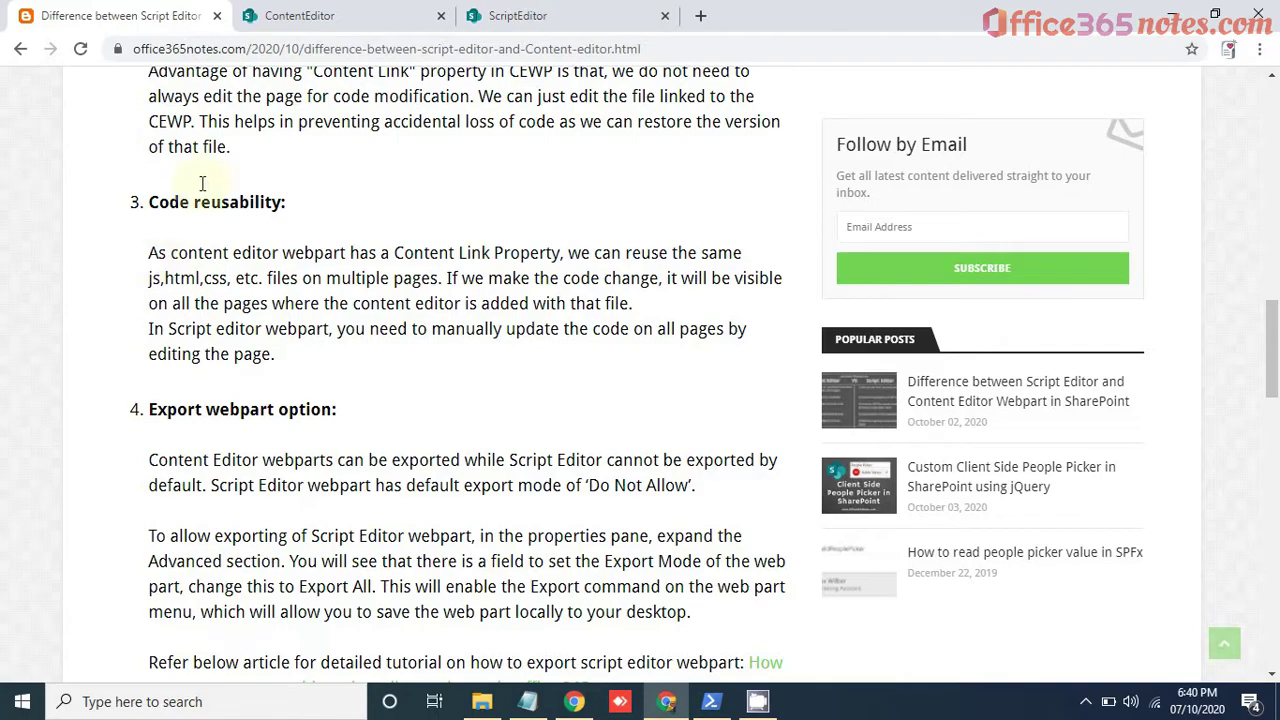
left_click_drag(393, 252, 495, 255)
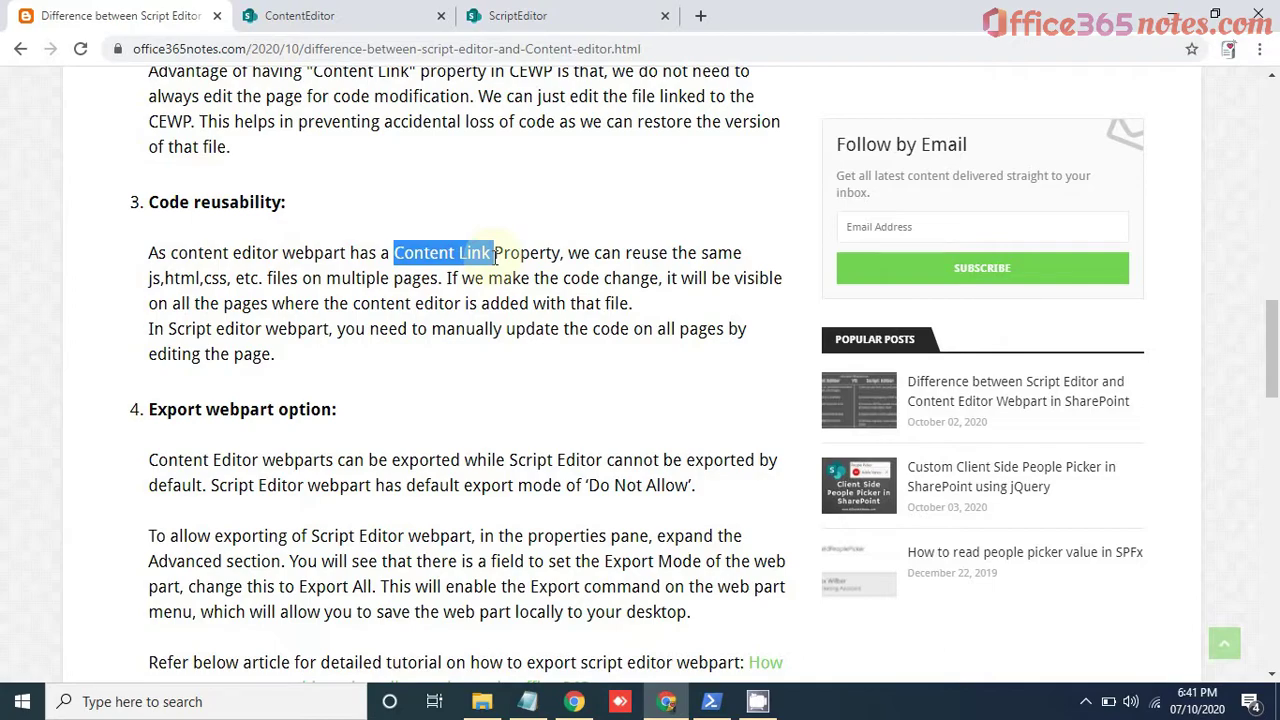
left_click(290, 14)
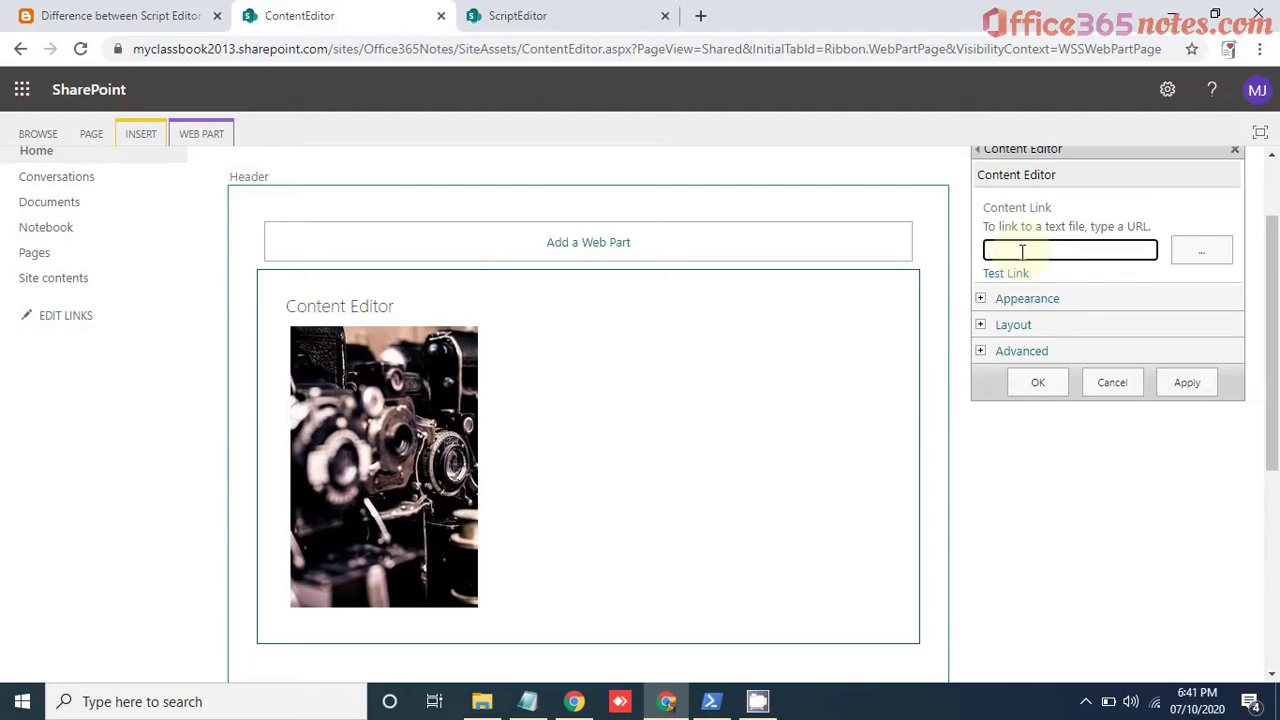
left_click(568, 18)
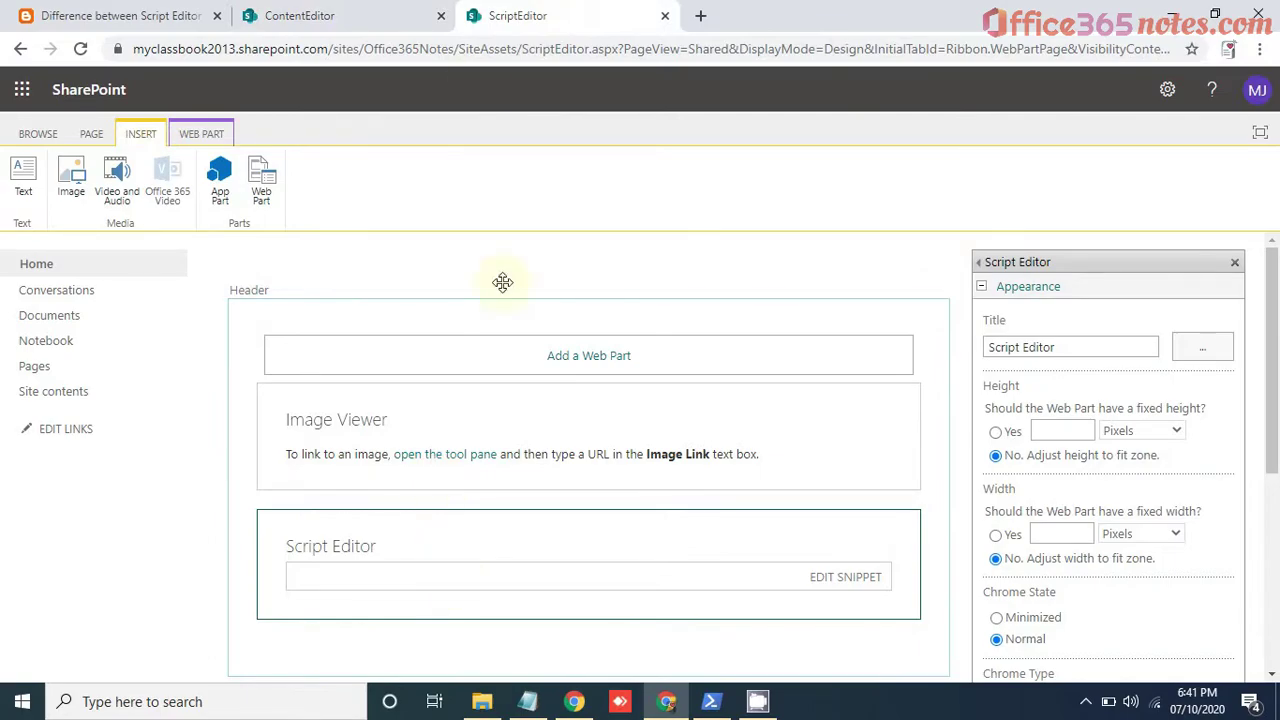
left_click(356, 18)
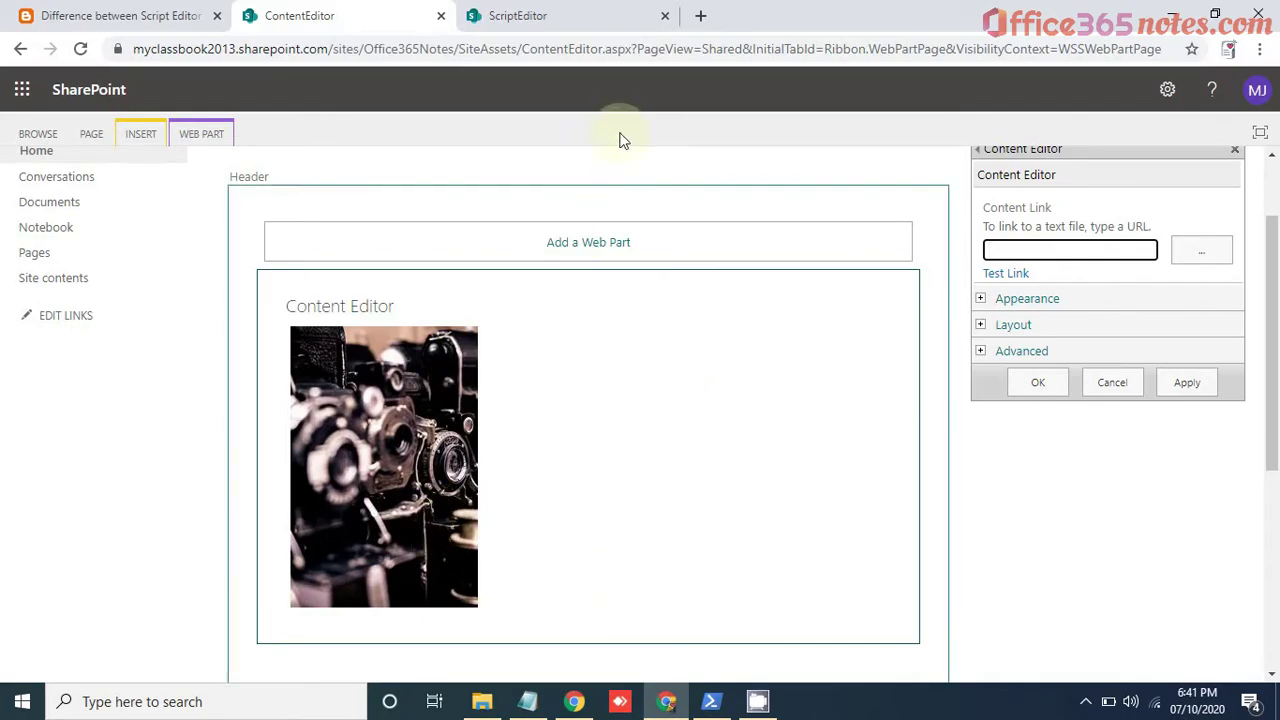
Step: On the ScriptEditor page, open the Script Editor web part's snippet dialog
left_click(594, 22)
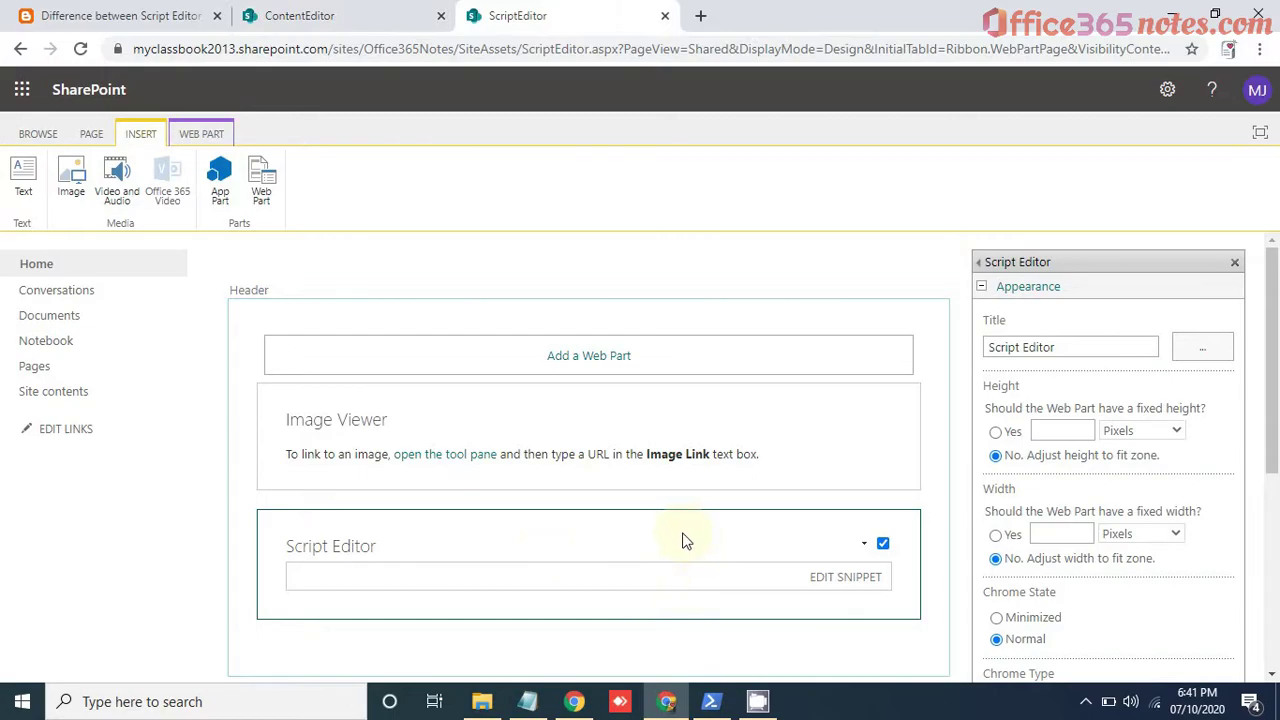
scroll(686, 541, "down", 3)
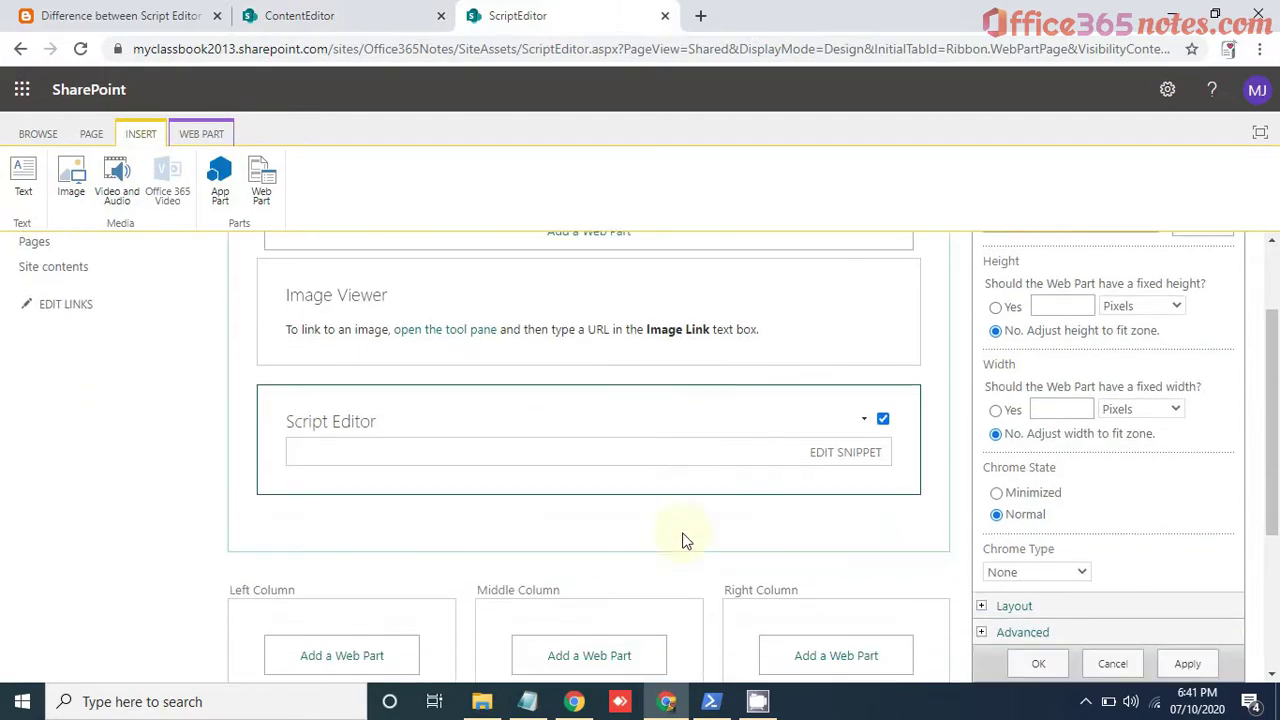
left_click(816, 460)
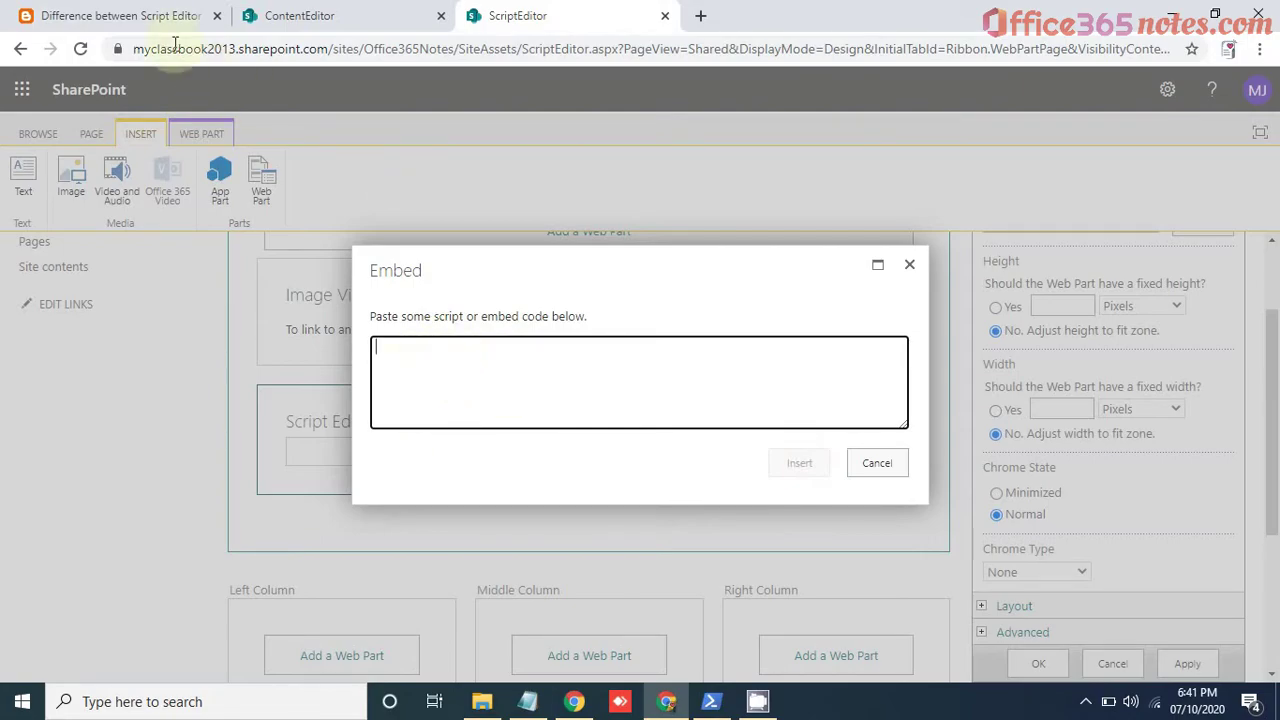
Step: Return to the comparison article and review the Code reusability section and the Export webpart option heading
left_click(157, 16)
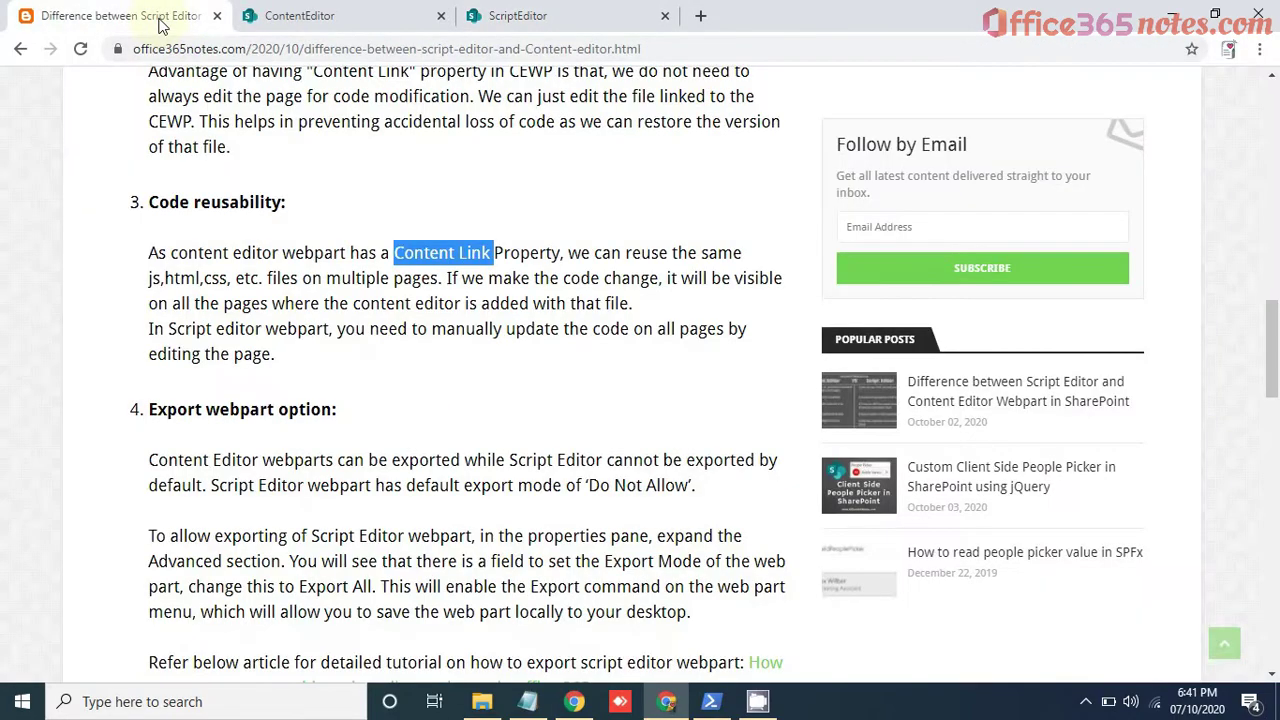
triple_click(157, 207)
left_click(249, 288)
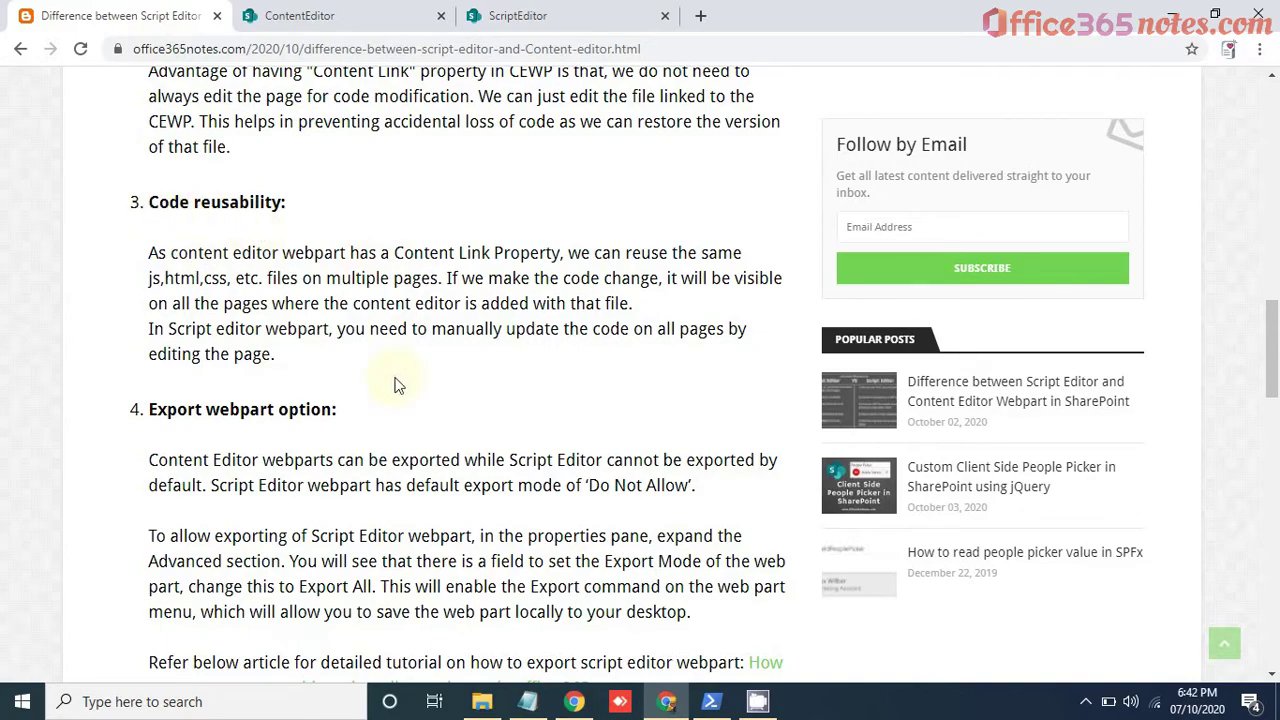
scroll(400, 380, "down", 2)
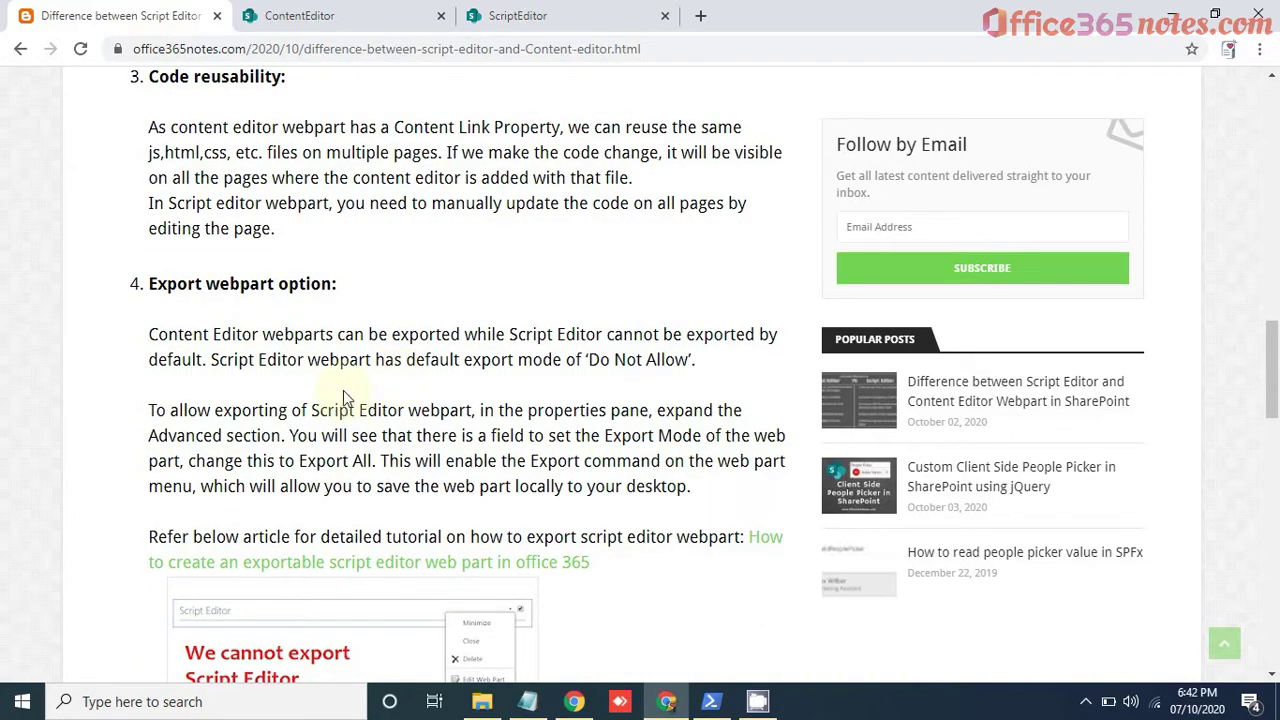
left_click_drag(148, 284, 268, 284)
left_click(288, 290)
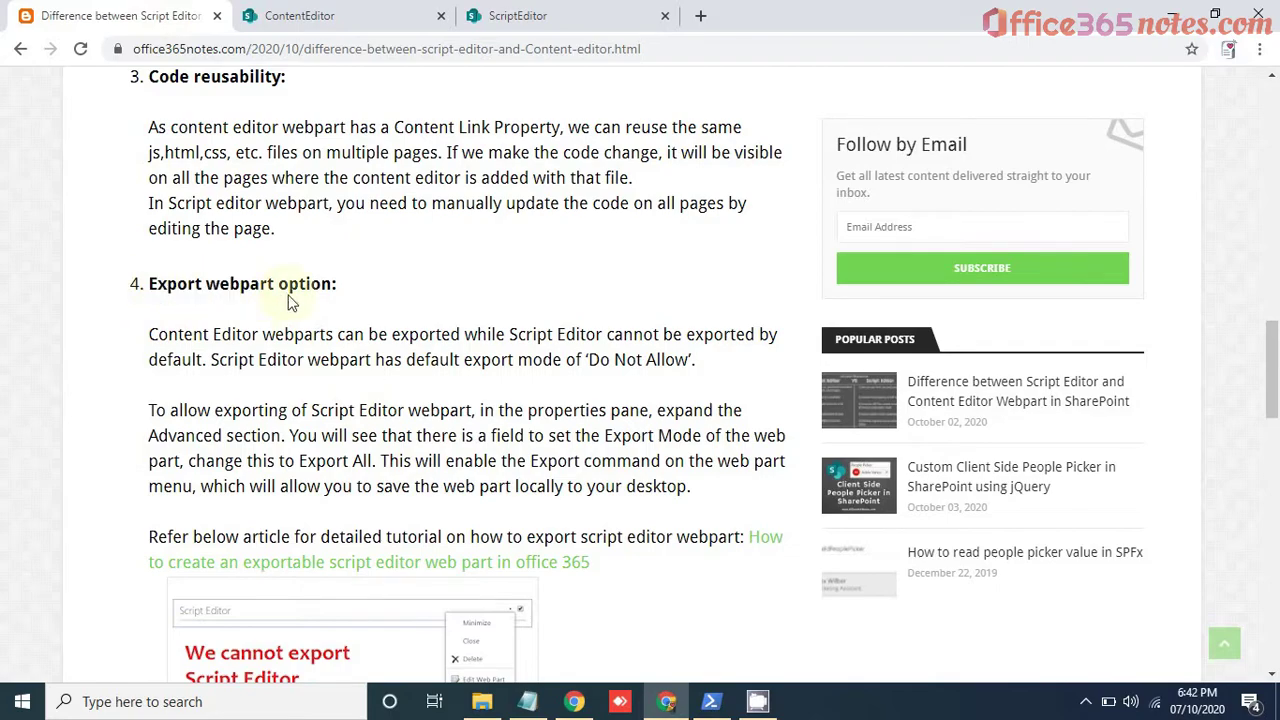
Step: On the ContentEditor page, check the Content Editor web part's actions for an export command and dismiss them
left_click(358, 18)
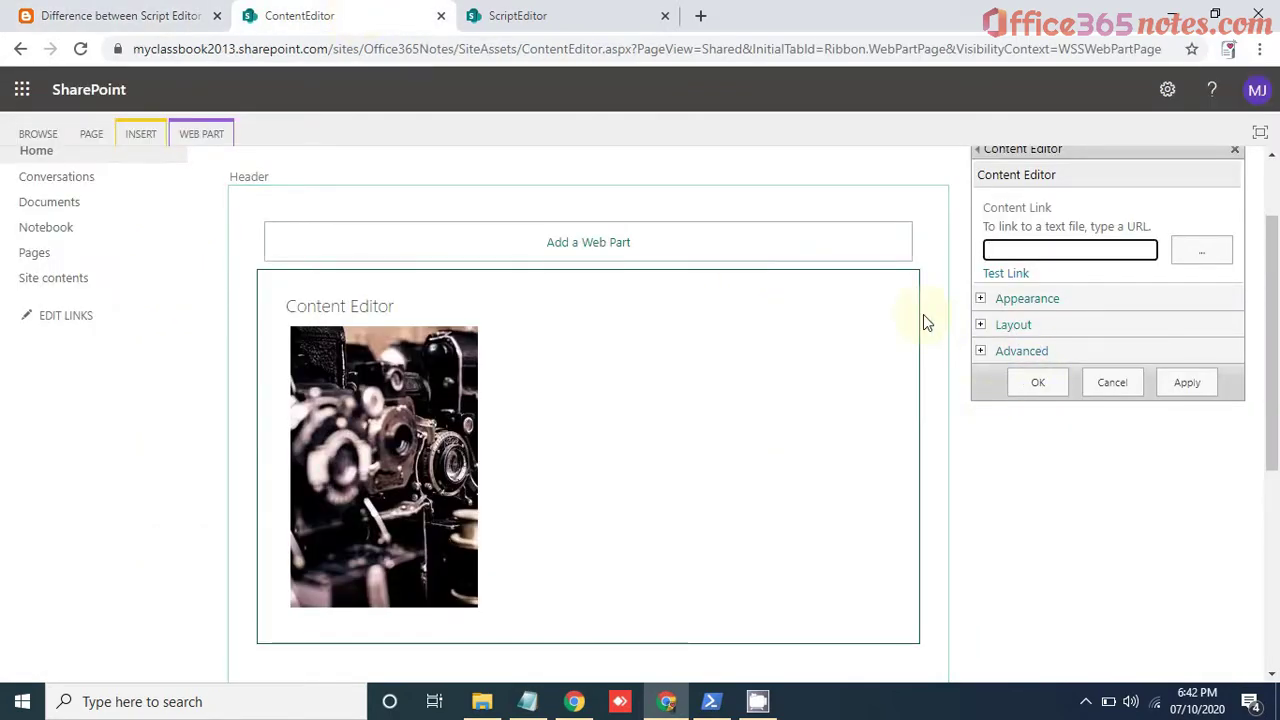
left_click(863, 303)
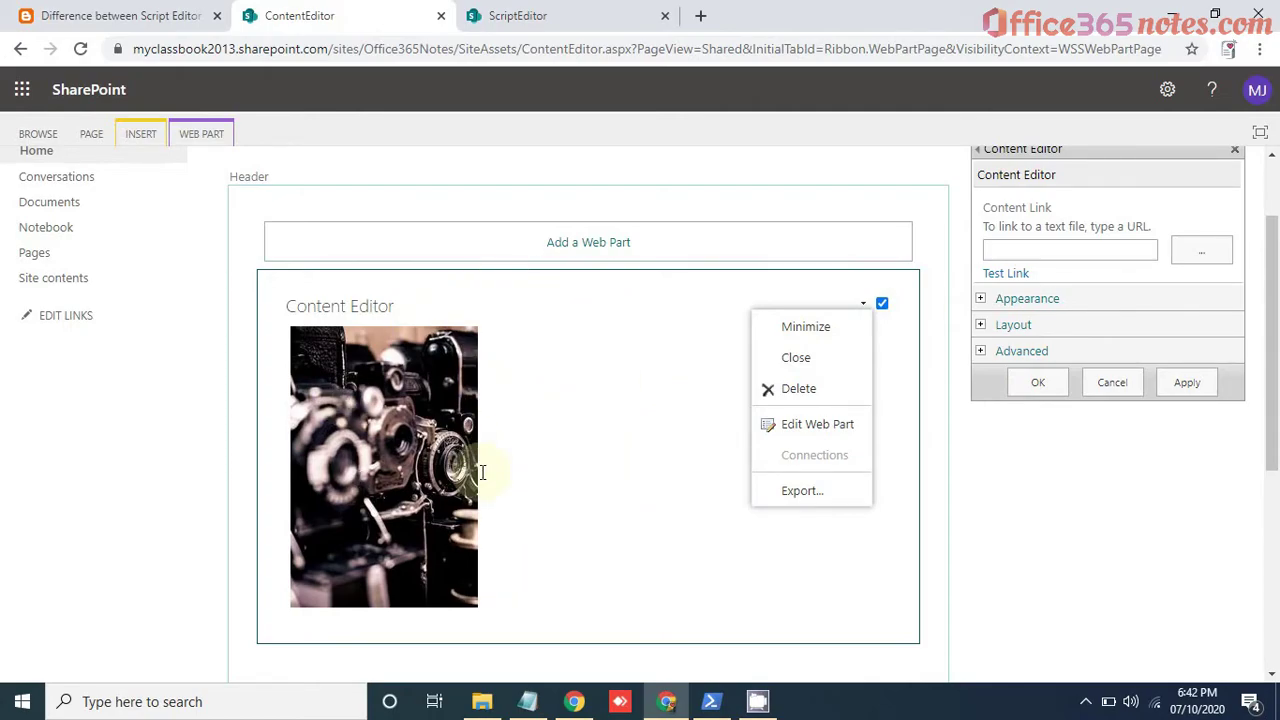
left_click(732, 212)
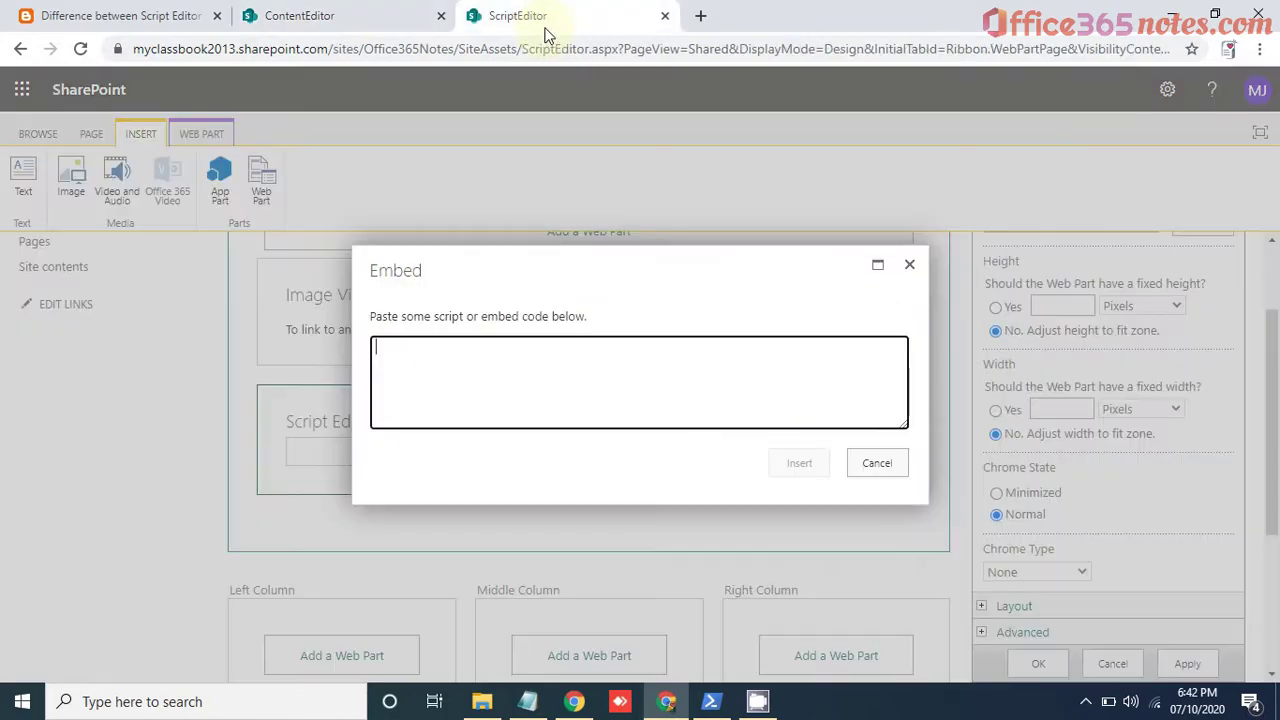
Step: On the ScriptEditor page, close the embed dialog without inserting code and check the Script Editor web part's actions for an export command
left_click(546, 26)
left_click(906, 264)
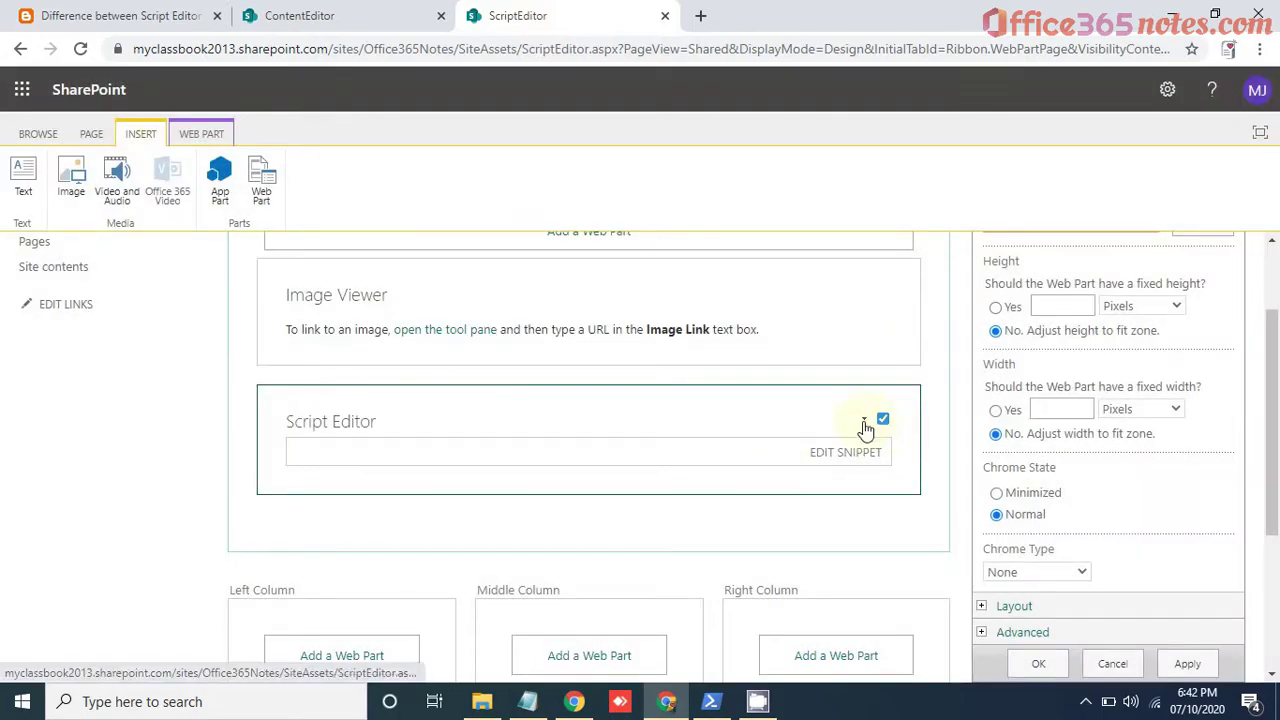
left_click(864, 420)
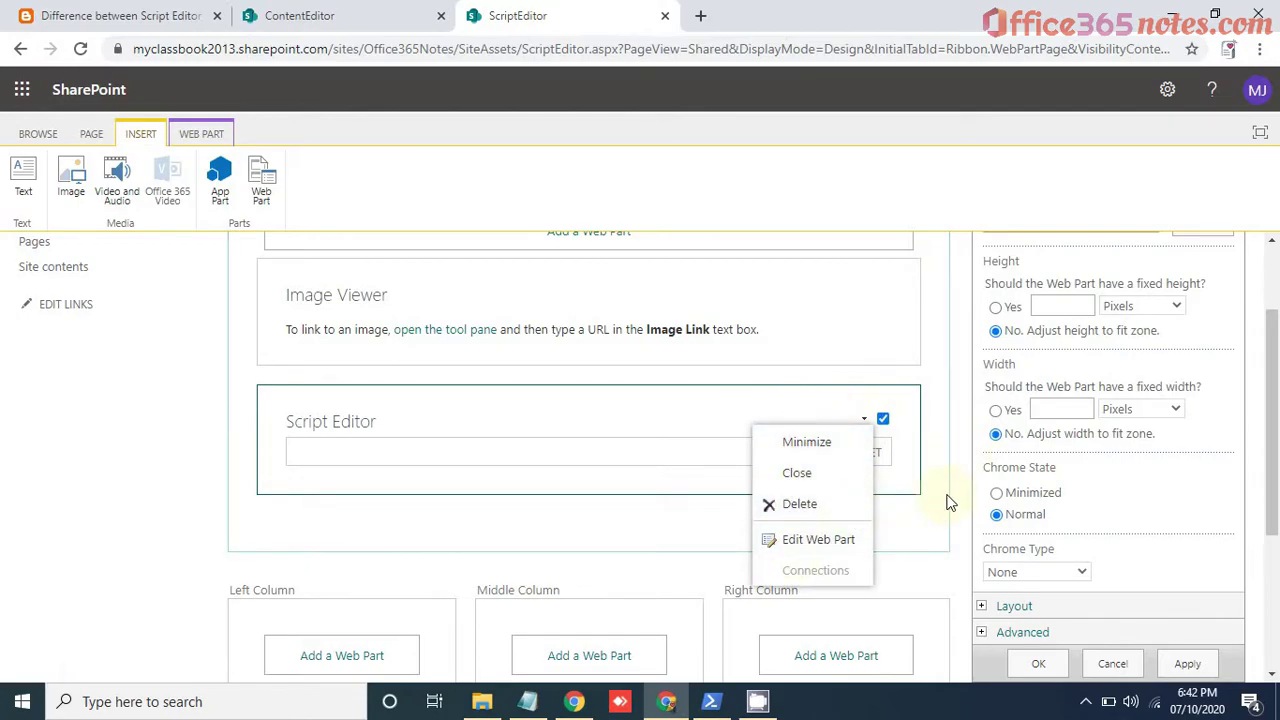
Step: Set the Script Editor web part's advanced Export Mode to Export all data, save the properties, and check its actions for the export command
scroll(950, 503, "down", 3)
left_click(981, 358)
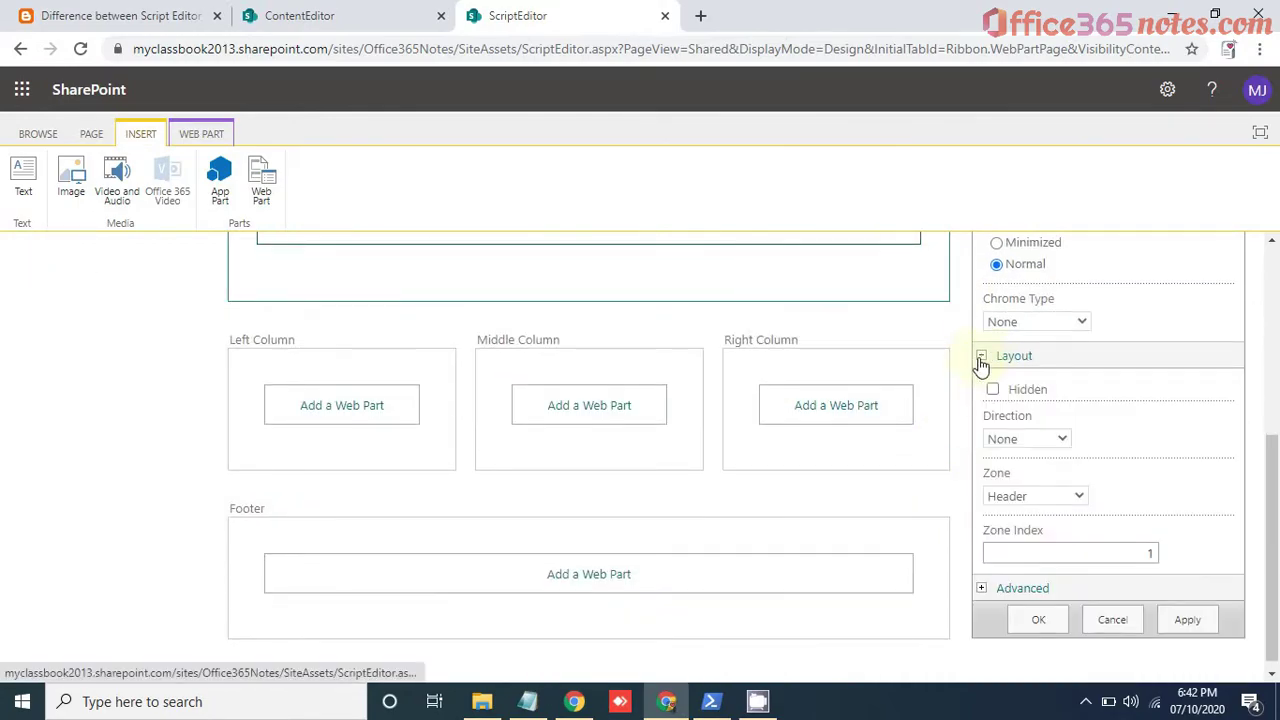
left_click(983, 572)
scroll(983, 506, "down", 4)
scroll(983, 506, "down", 1)
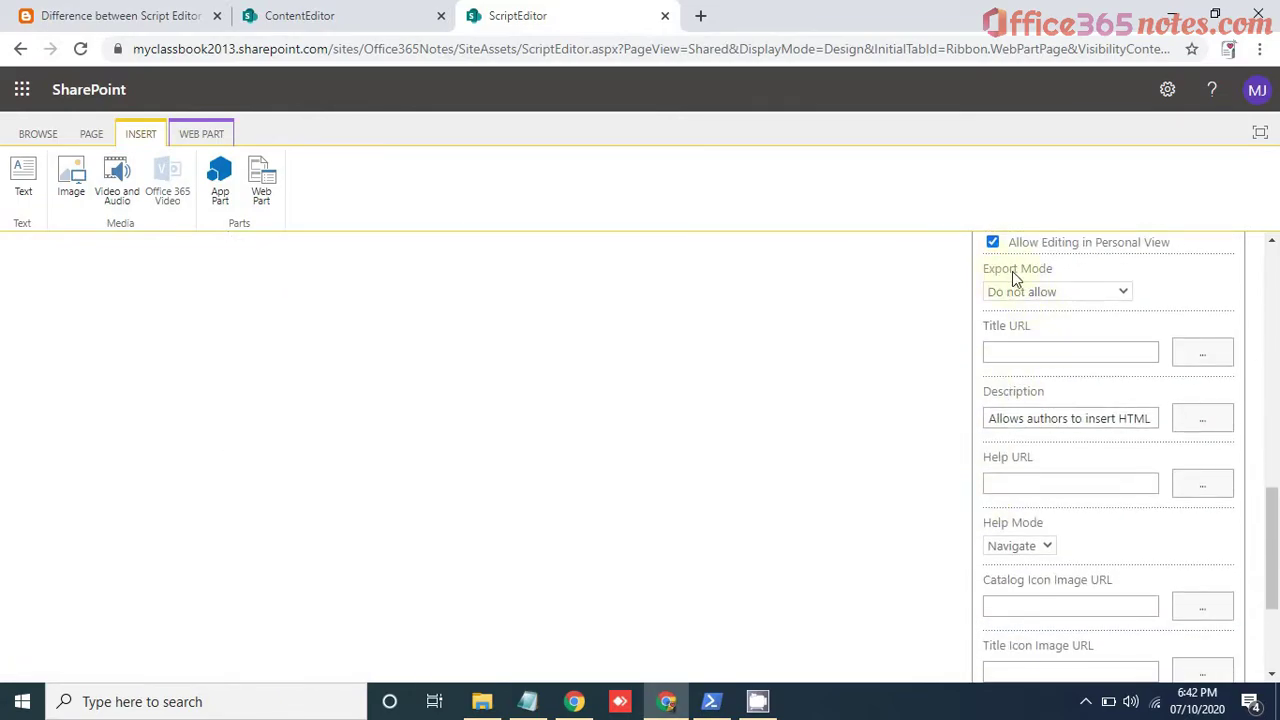
left_click(1043, 292)
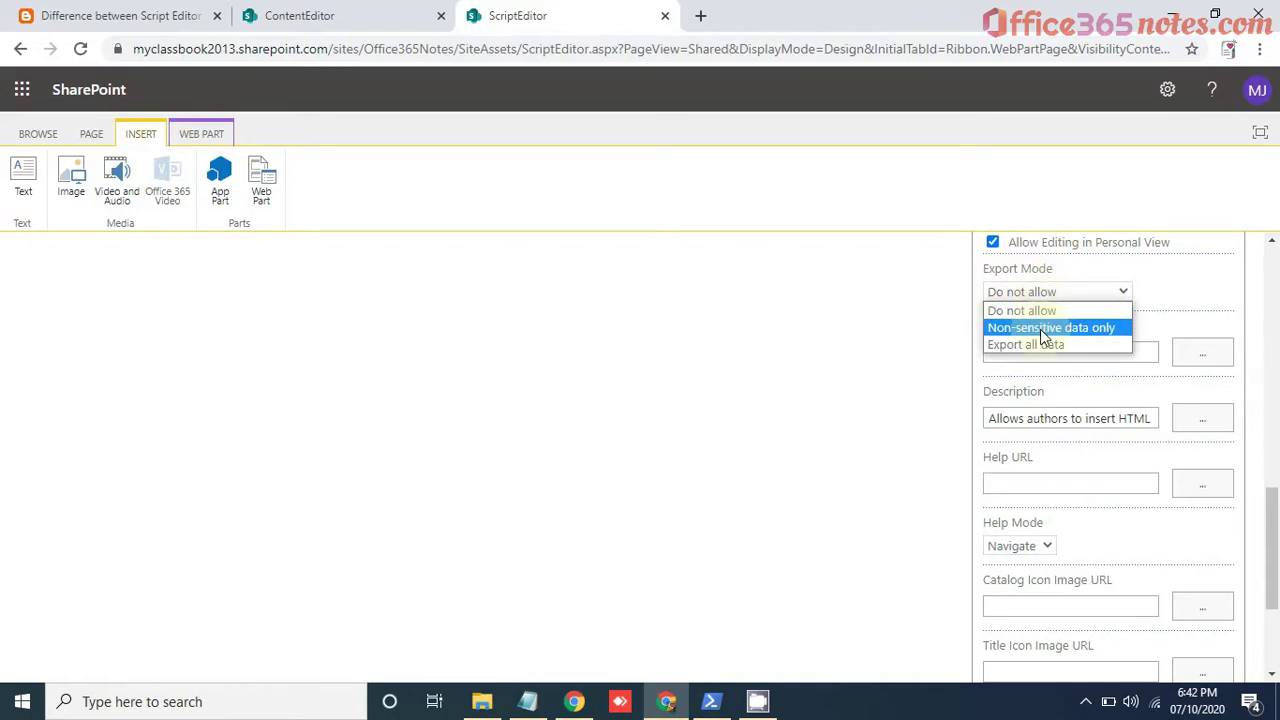
left_click(1036, 345)
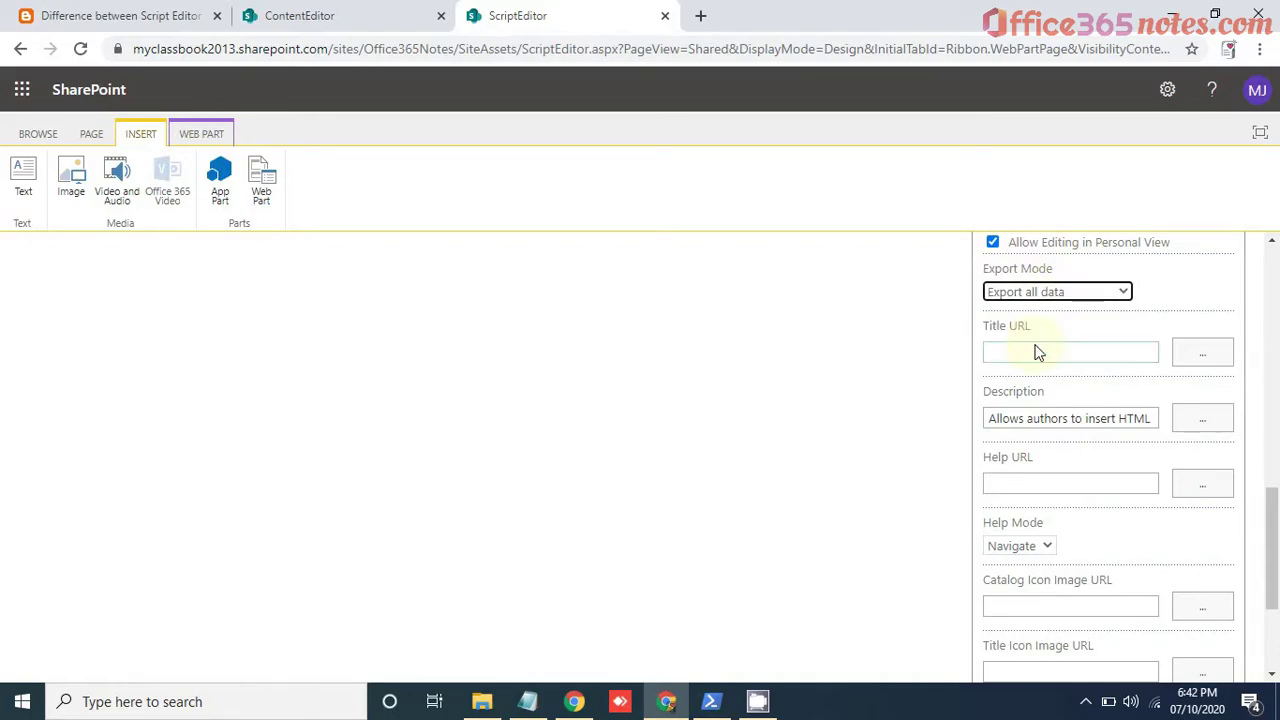
scroll(1037, 348, "down", 2)
left_click(1030, 632)
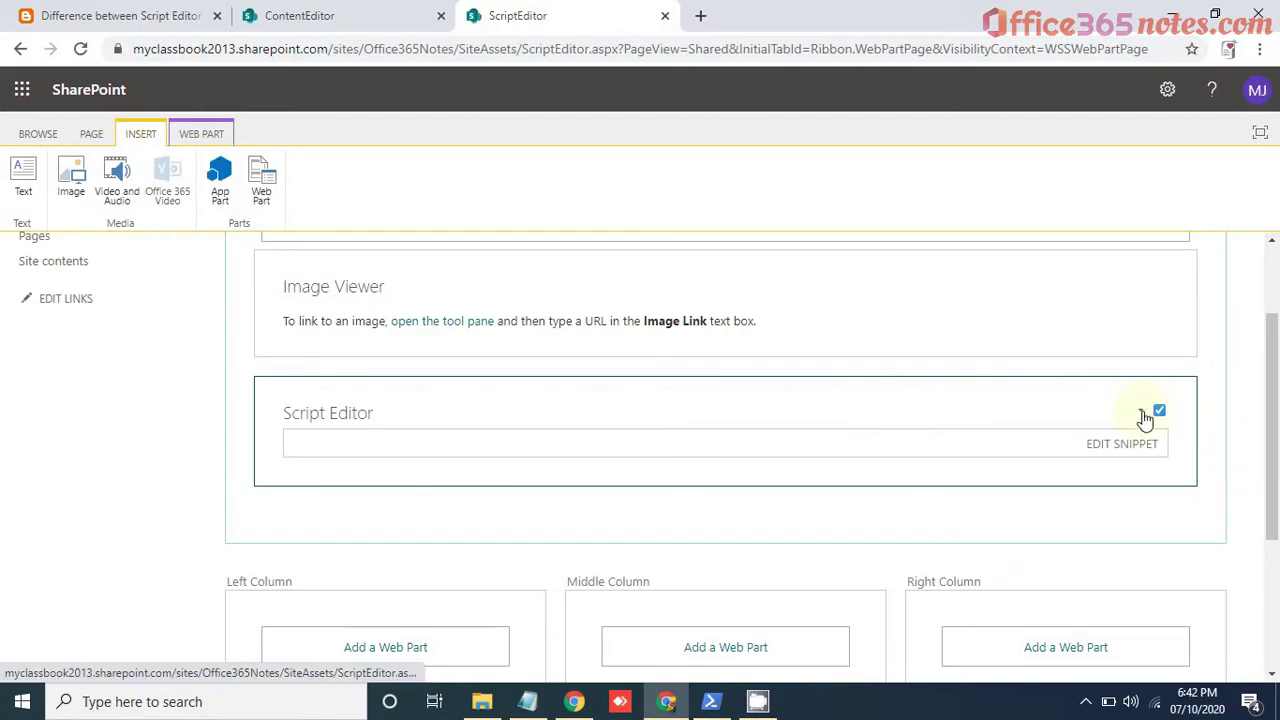
left_click(1140, 410)
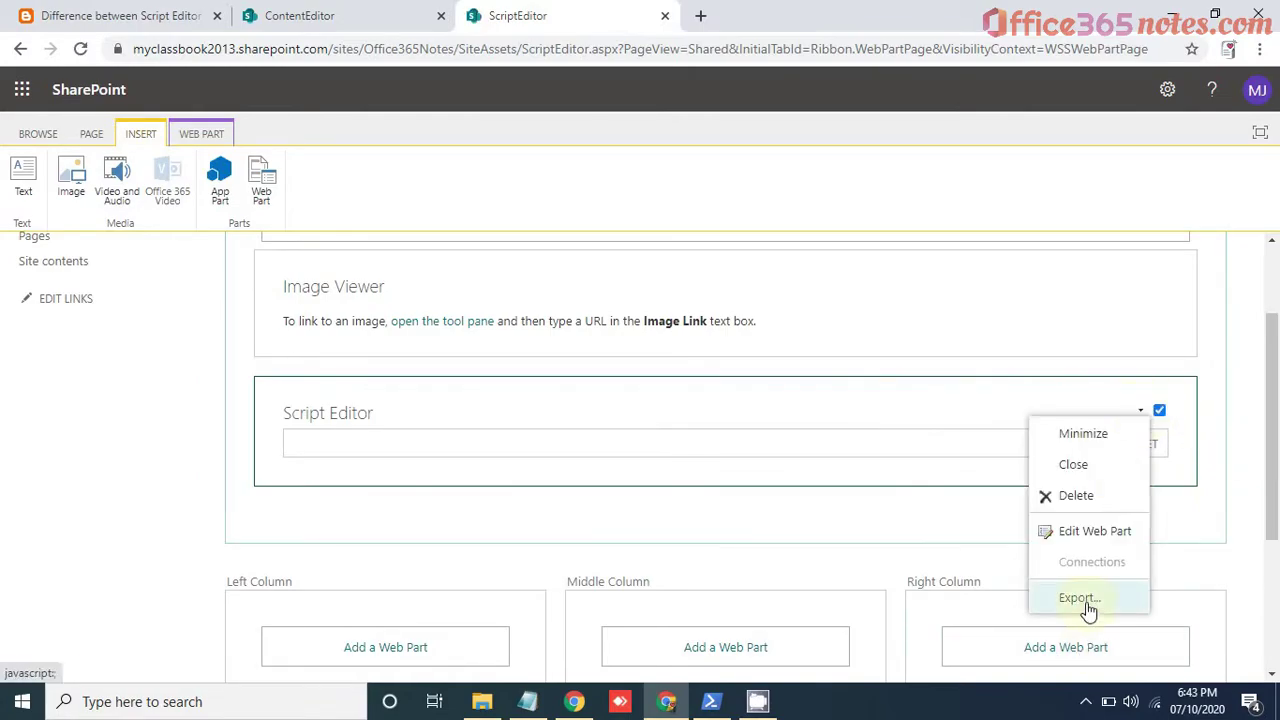
Step: Return to the comparison article and review the Export webpart option and Migration issues sections
left_click(145, 18)
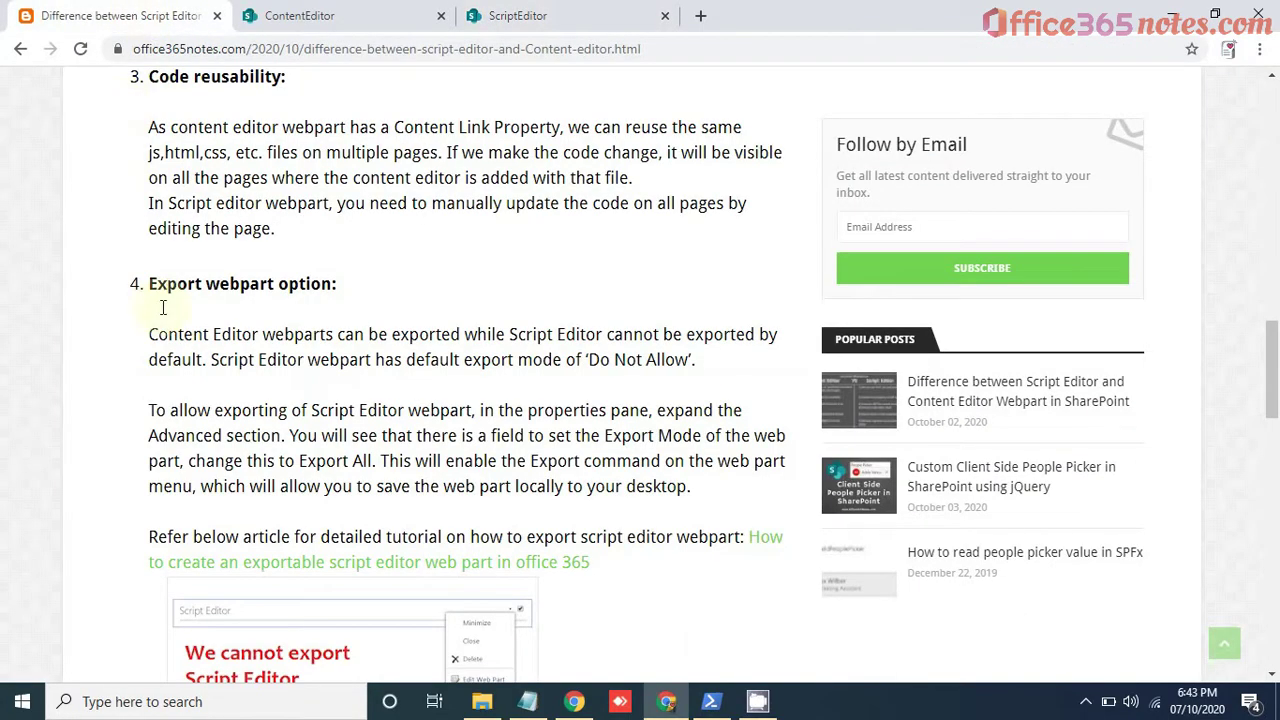
scroll(320, 390, "down", 2)
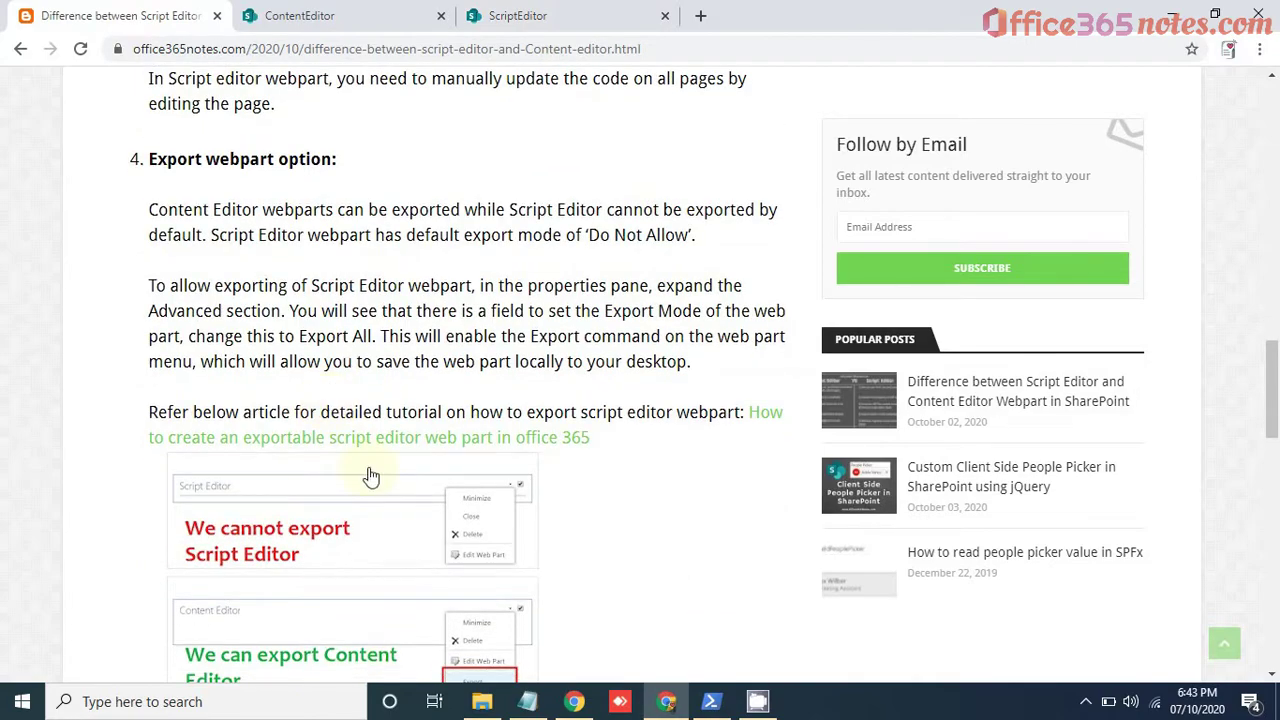
scroll(365, 478, "down", 2)
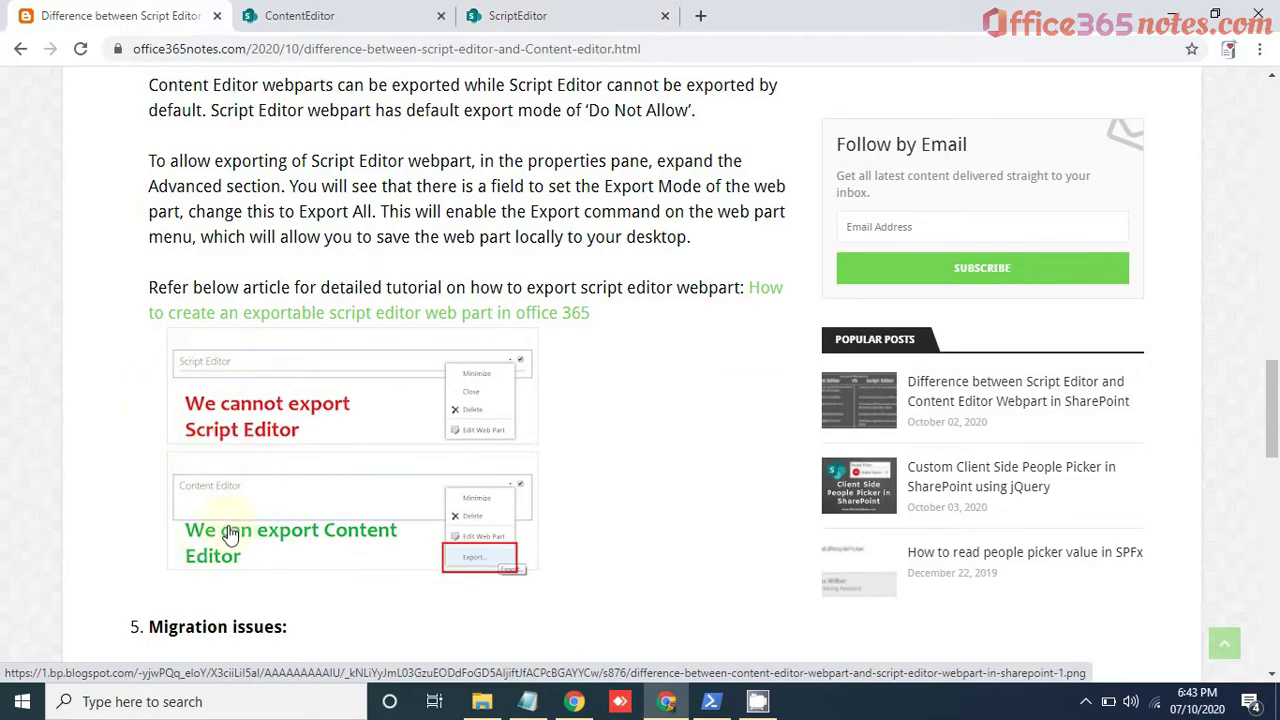
scroll(228, 534, "down", 4)
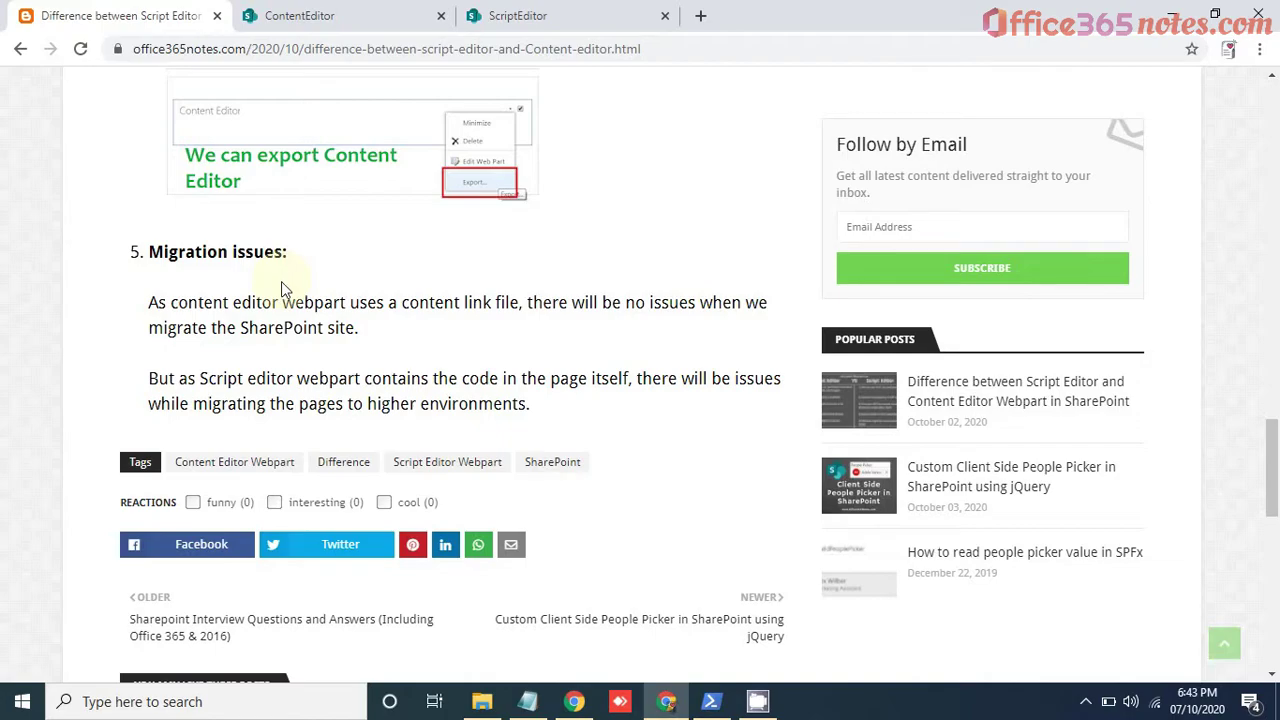
left_click_drag(176, 302, 519, 311)
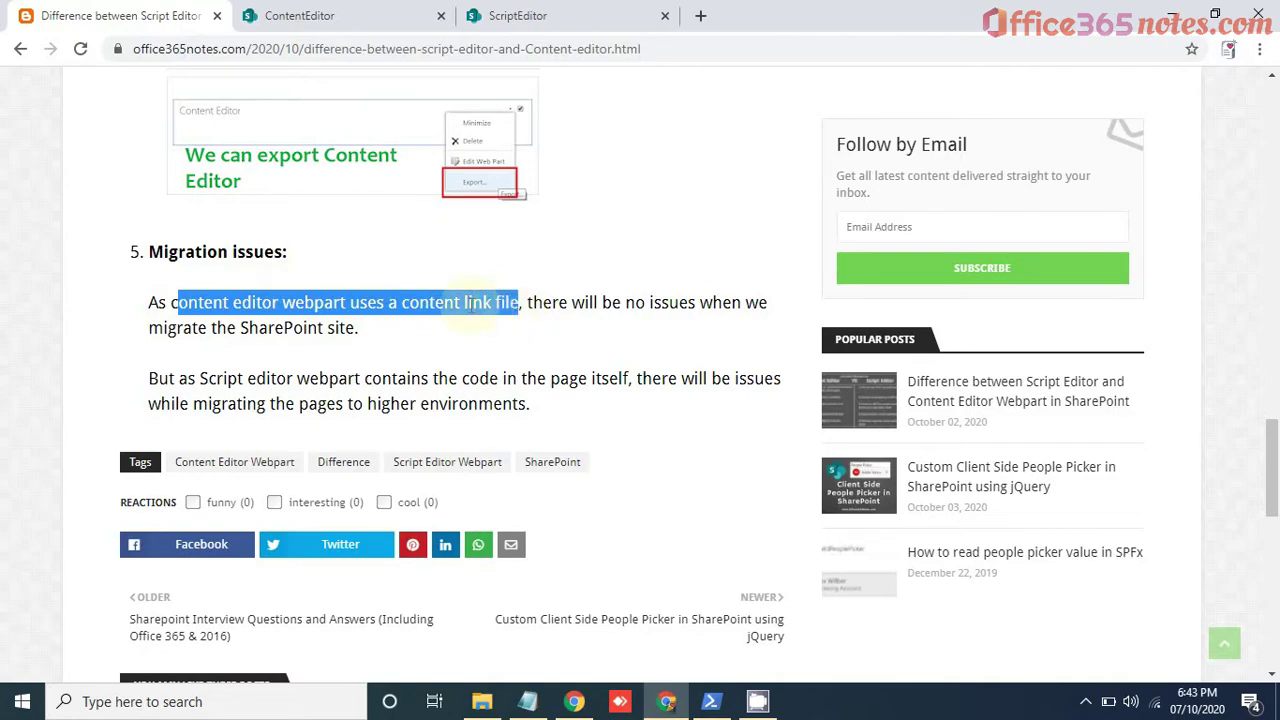
left_click(470, 305)
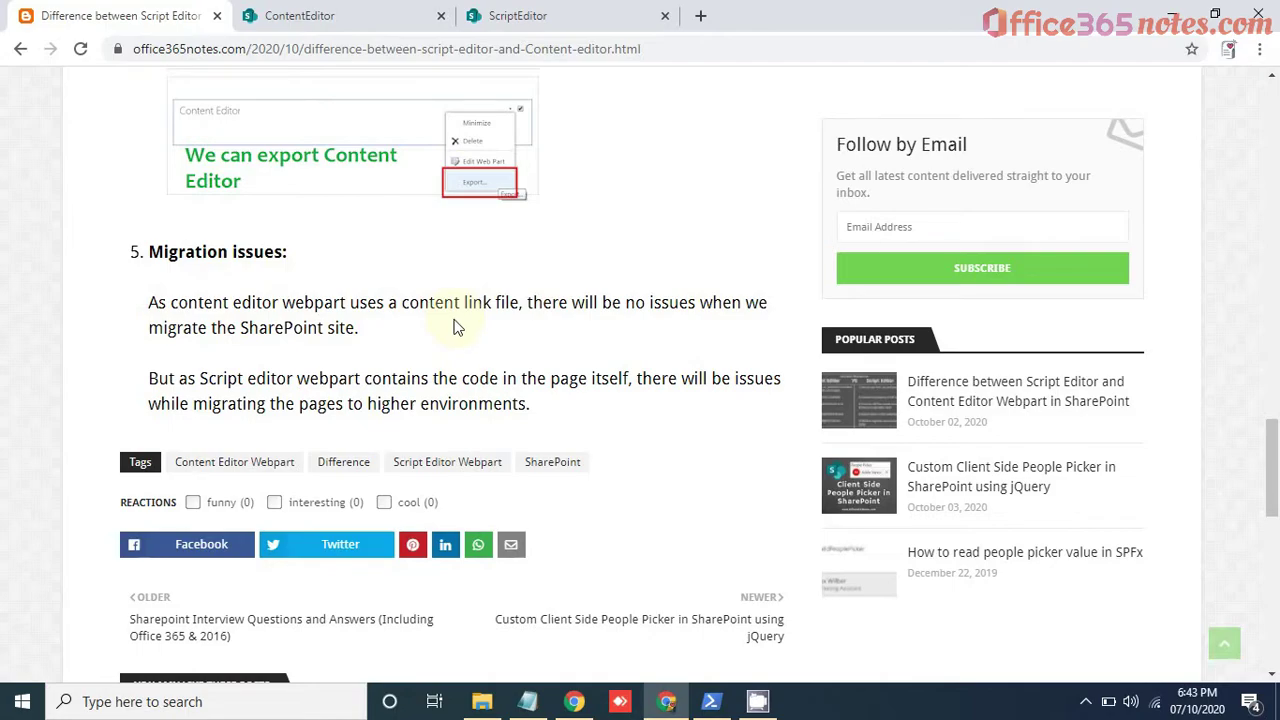
Step: On the ContentEditor page, check the Content Editor web part's source editing option without changing the content, and inspect its Content Link field
left_click(378, 17)
left_click(1075, 251)
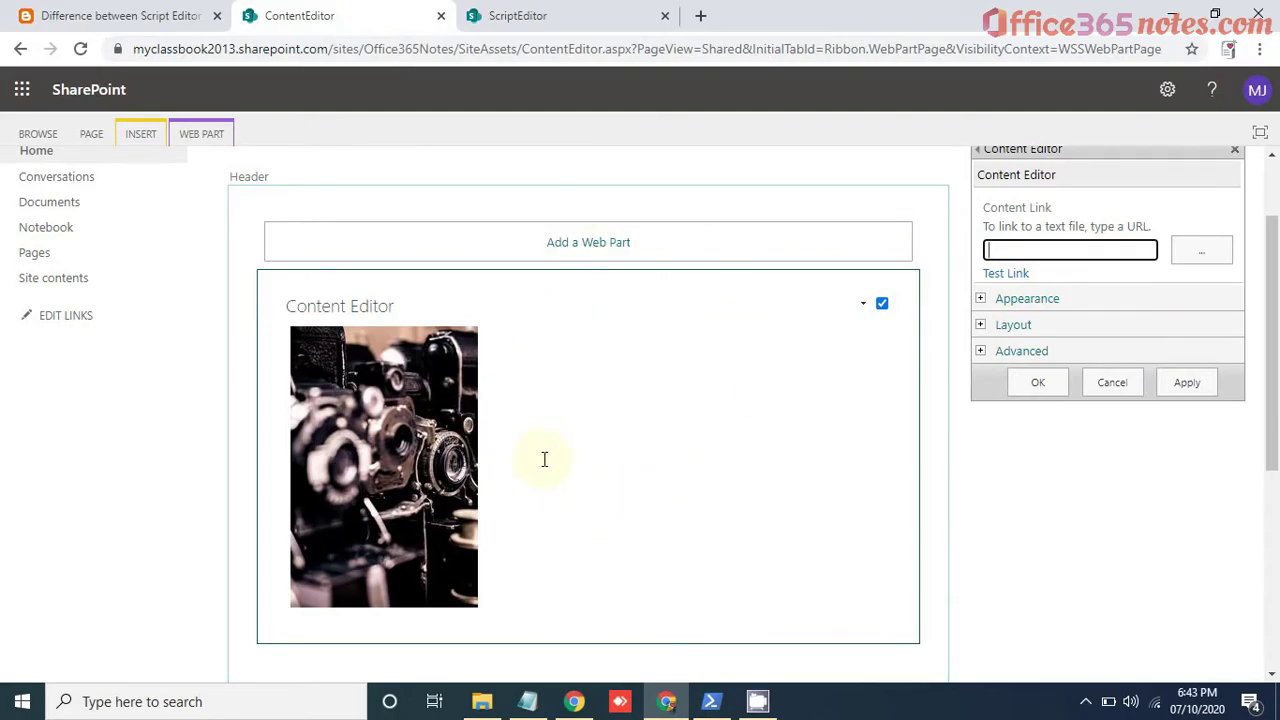
left_click(544, 427)
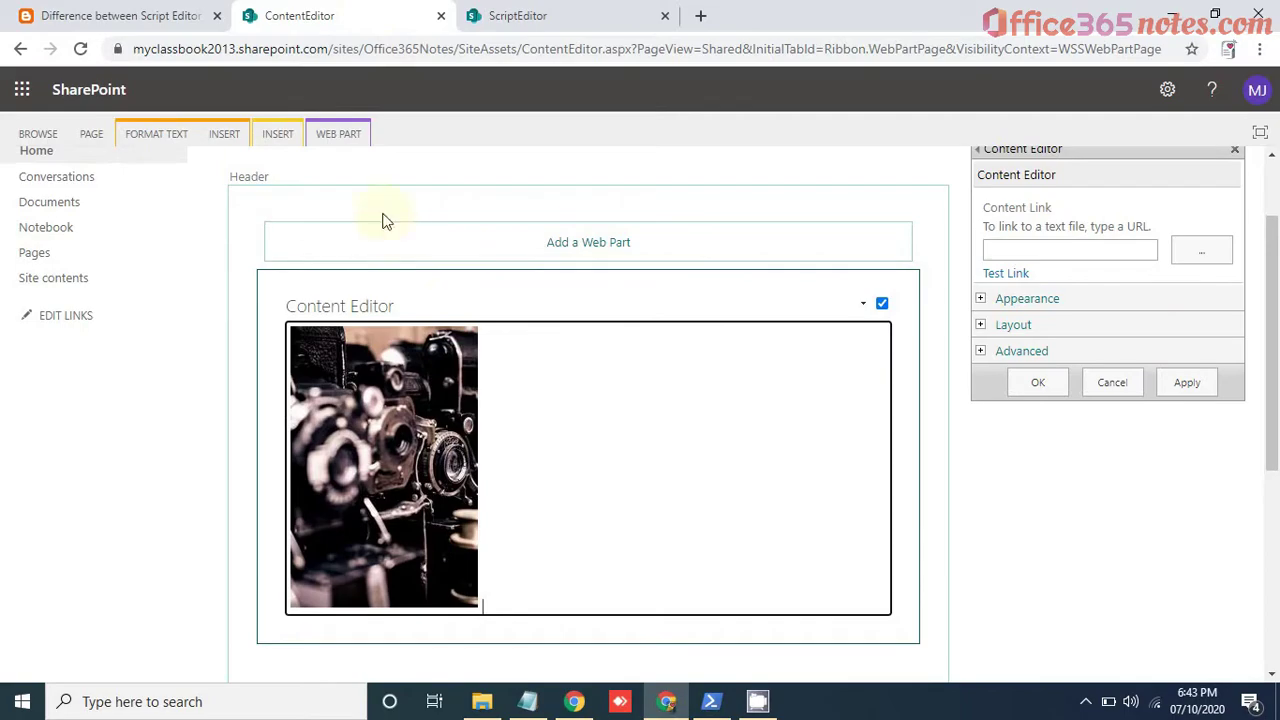
left_click(173, 139)
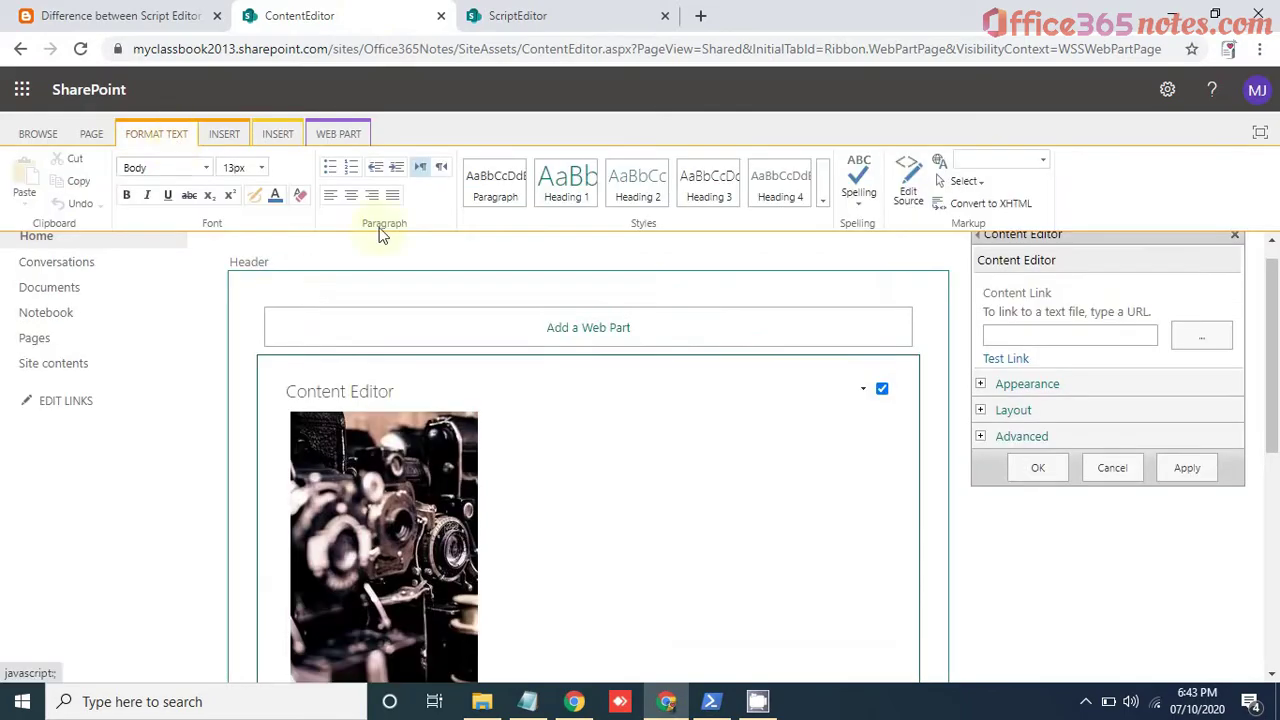
left_click(910, 192)
left_click(1218, 616)
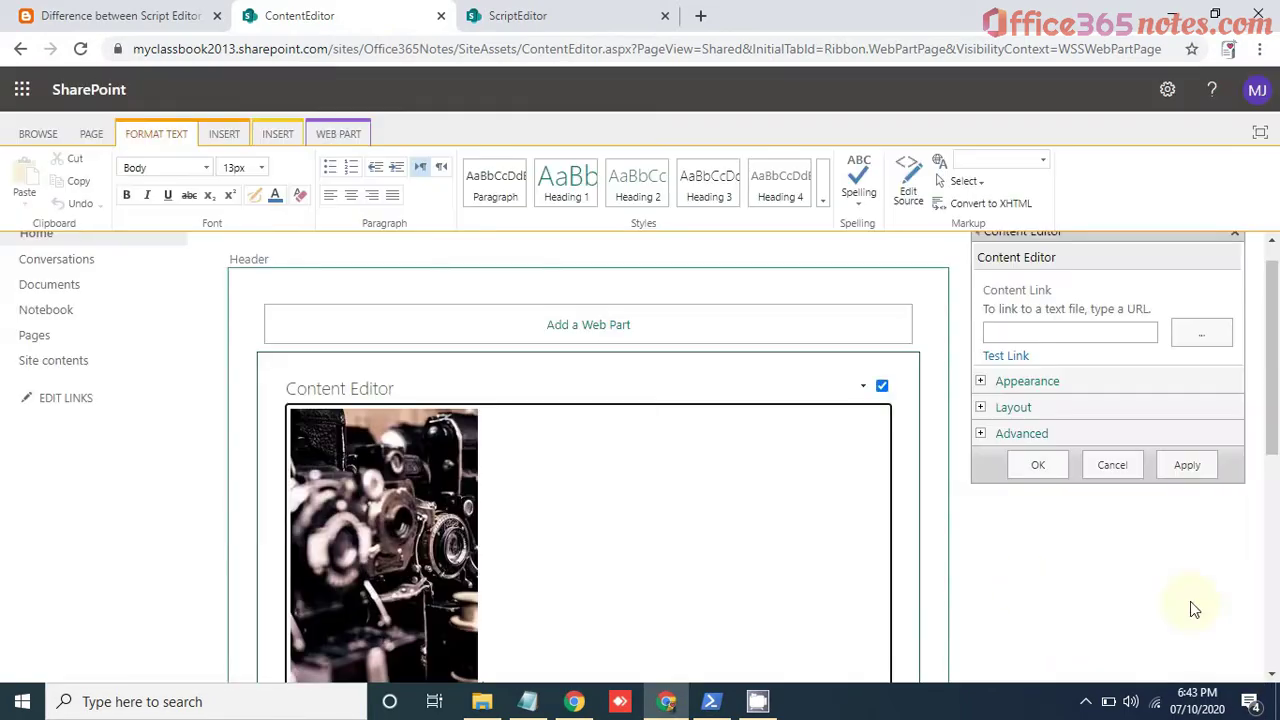
scroll(891, 449, "down", 1)
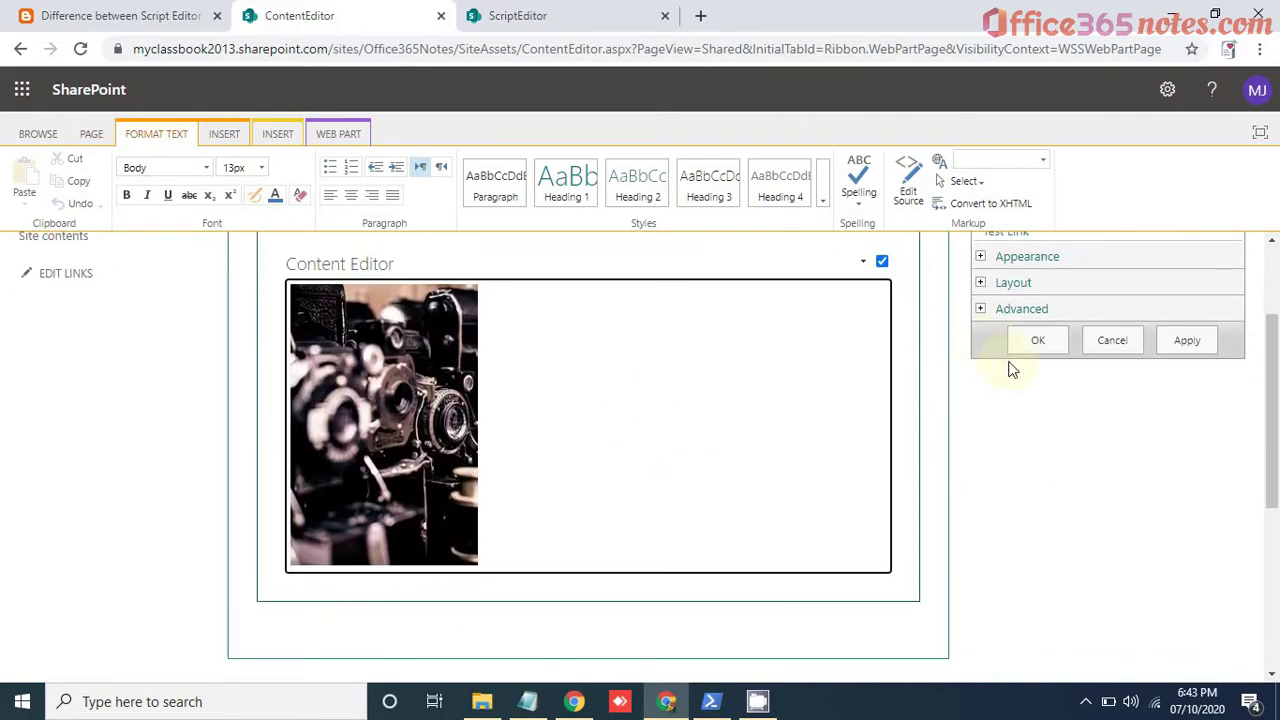
scroll(1037, 357, "up", 1)
left_click(1046, 334)
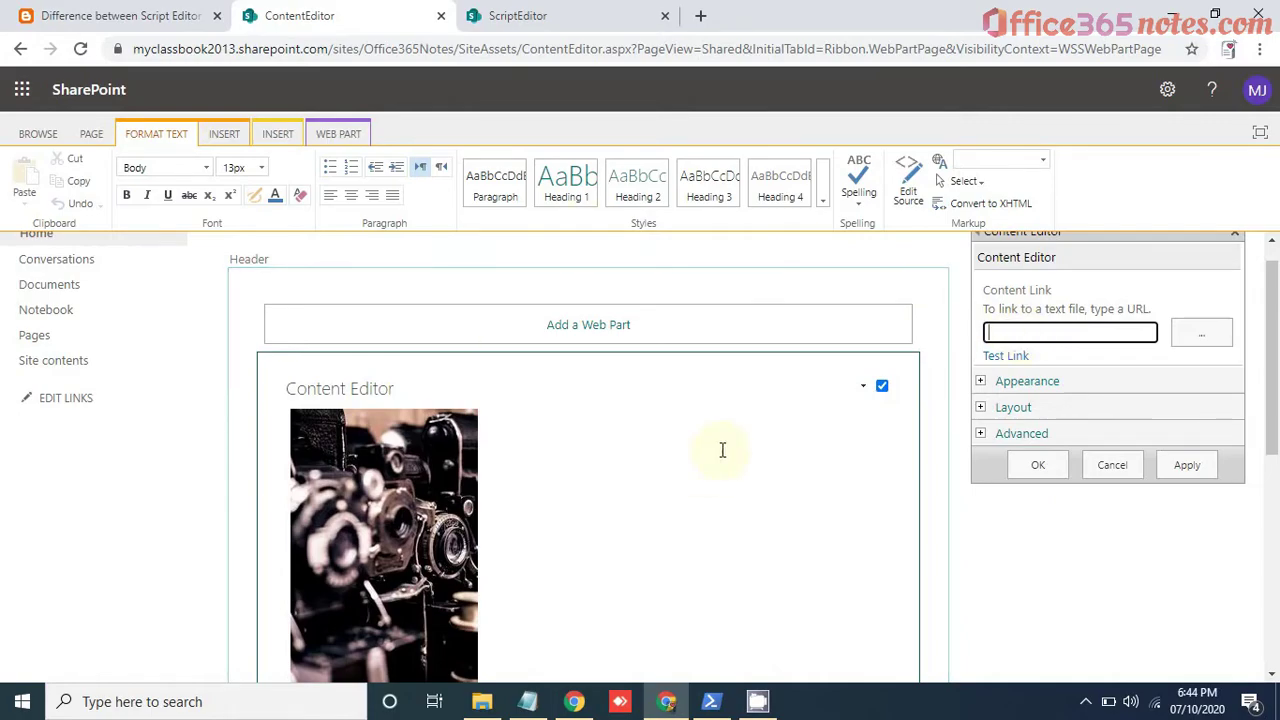
Step: On the ScriptEditor page, open the Script Editor's embed dialog to examine where code is stored
left_click(530, 18)
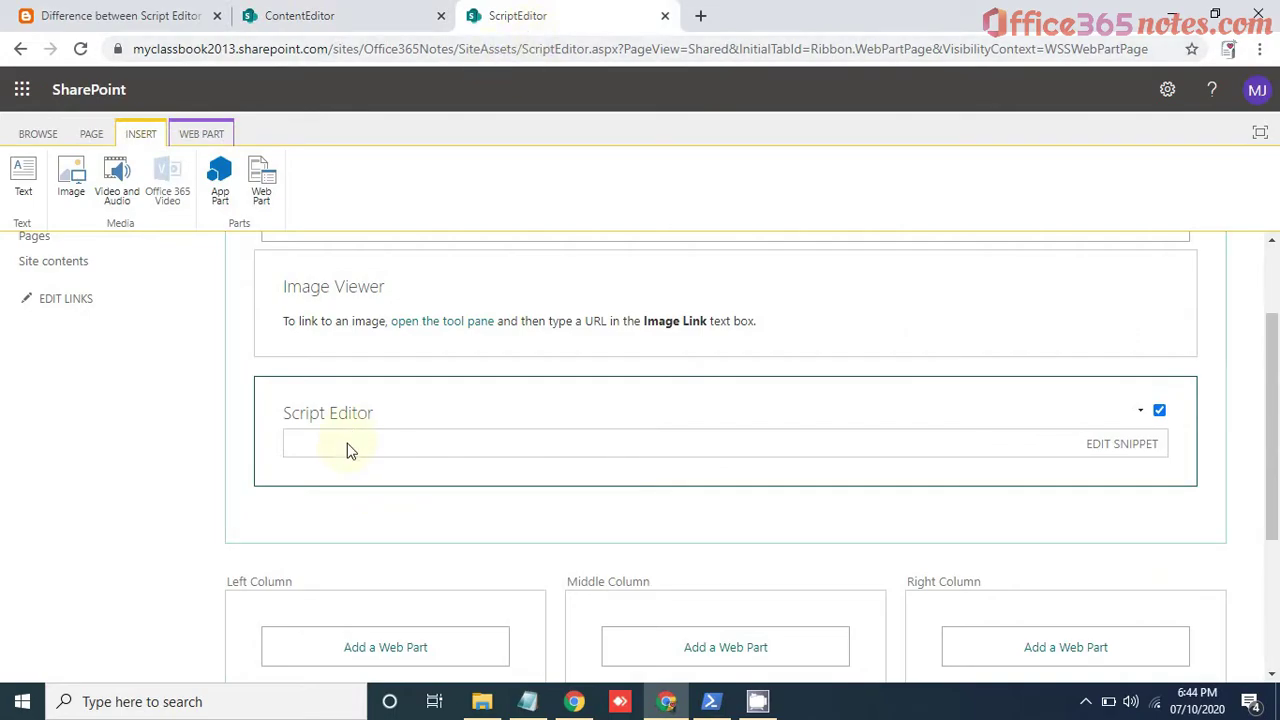
left_click(1098, 448)
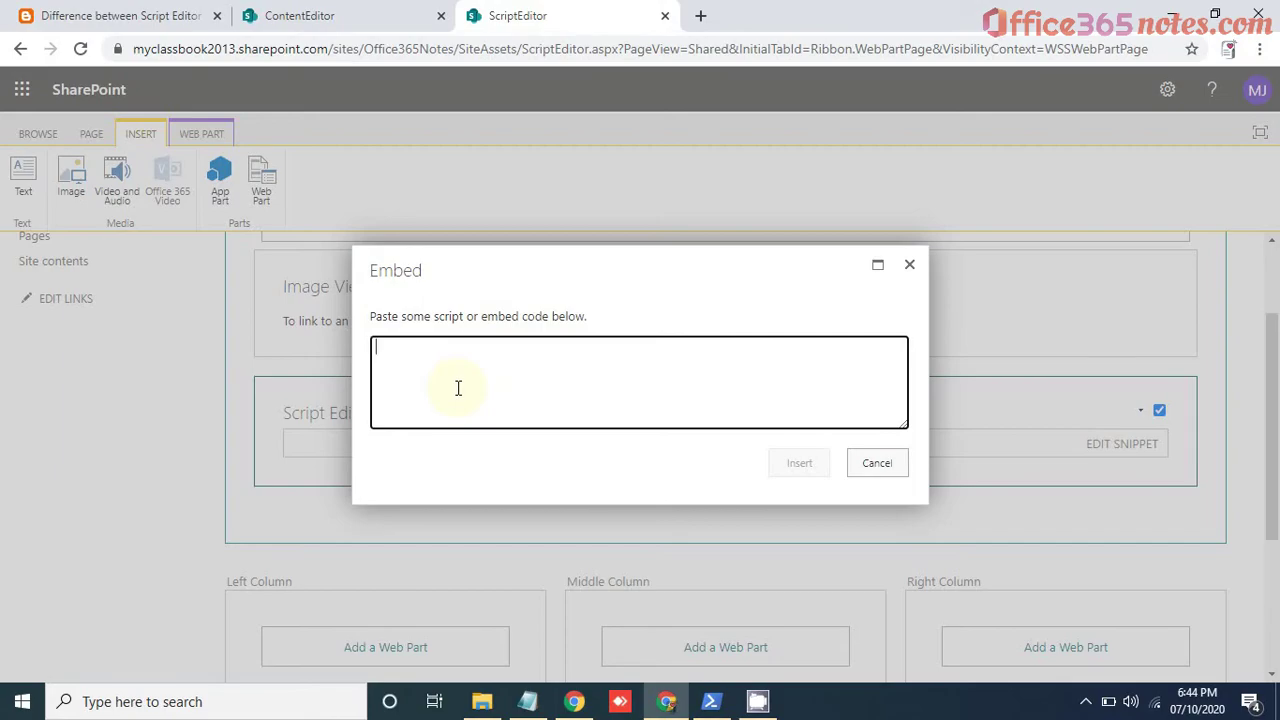
Step: Go back to the comparison article and review its Content Editor VS Script Editor summary graphic
left_click(147, 17)
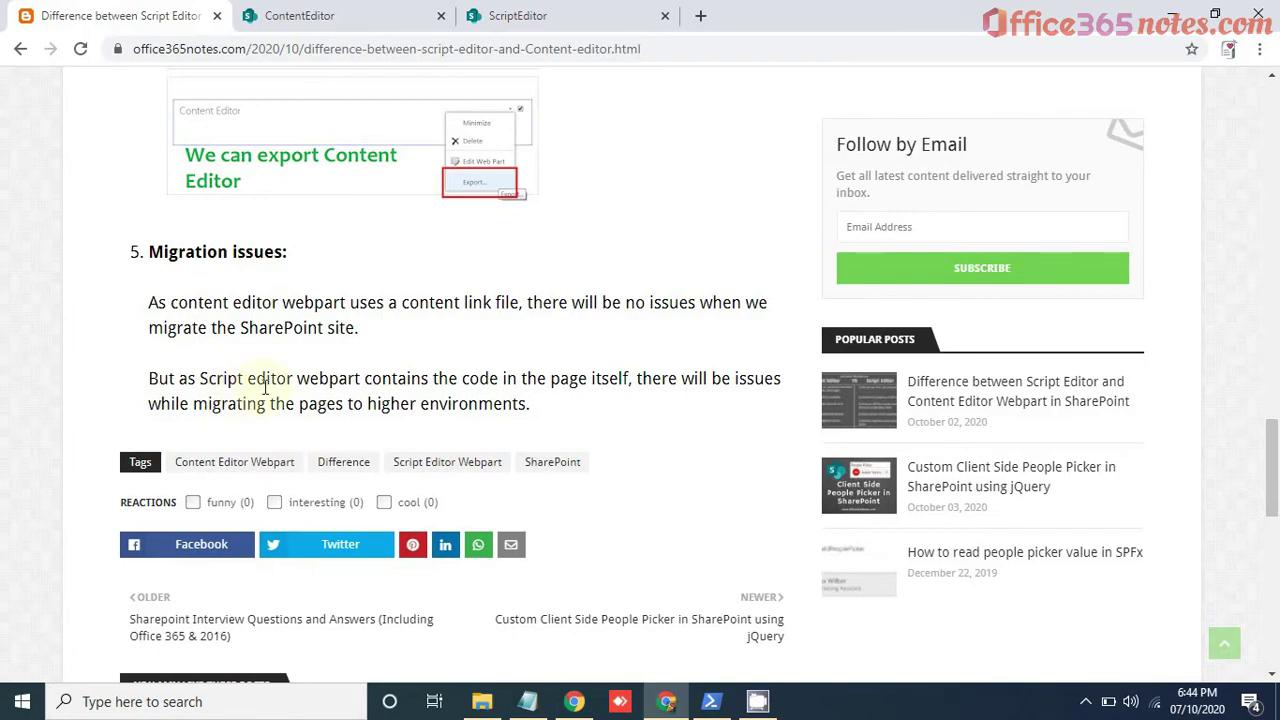
scroll(265, 388, "up", 15)
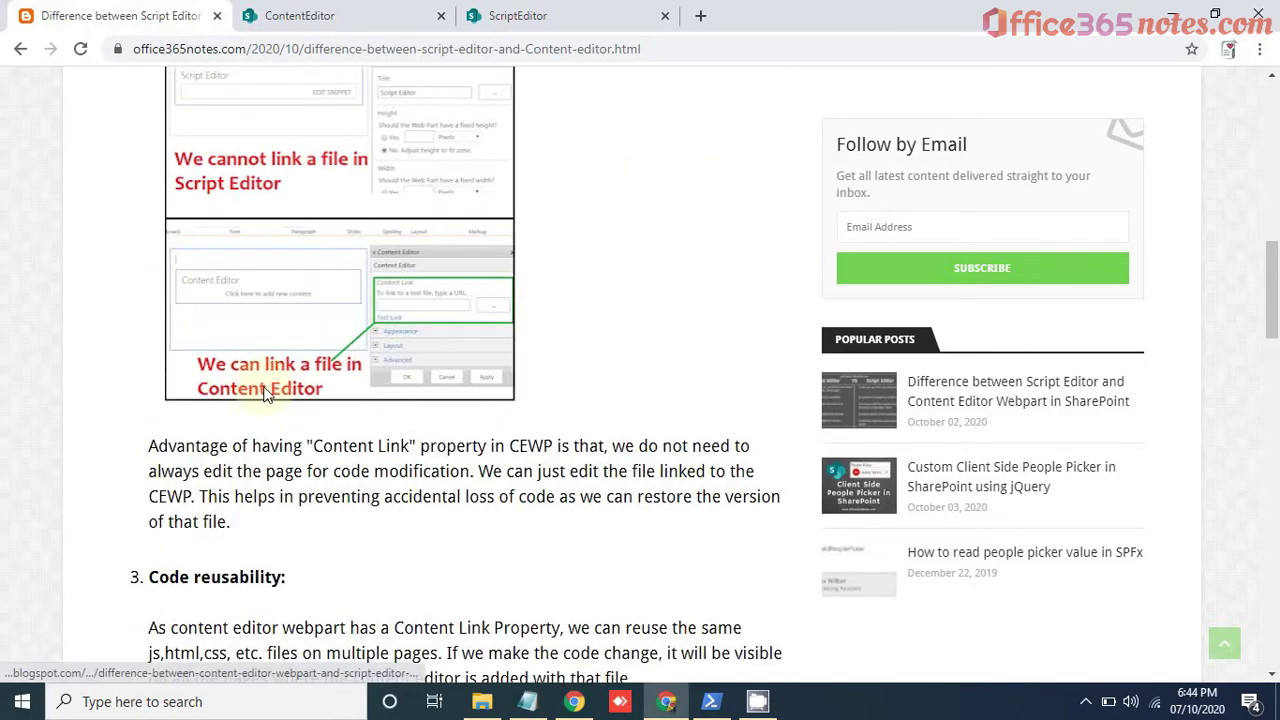
scroll(265, 395, "up", 5)
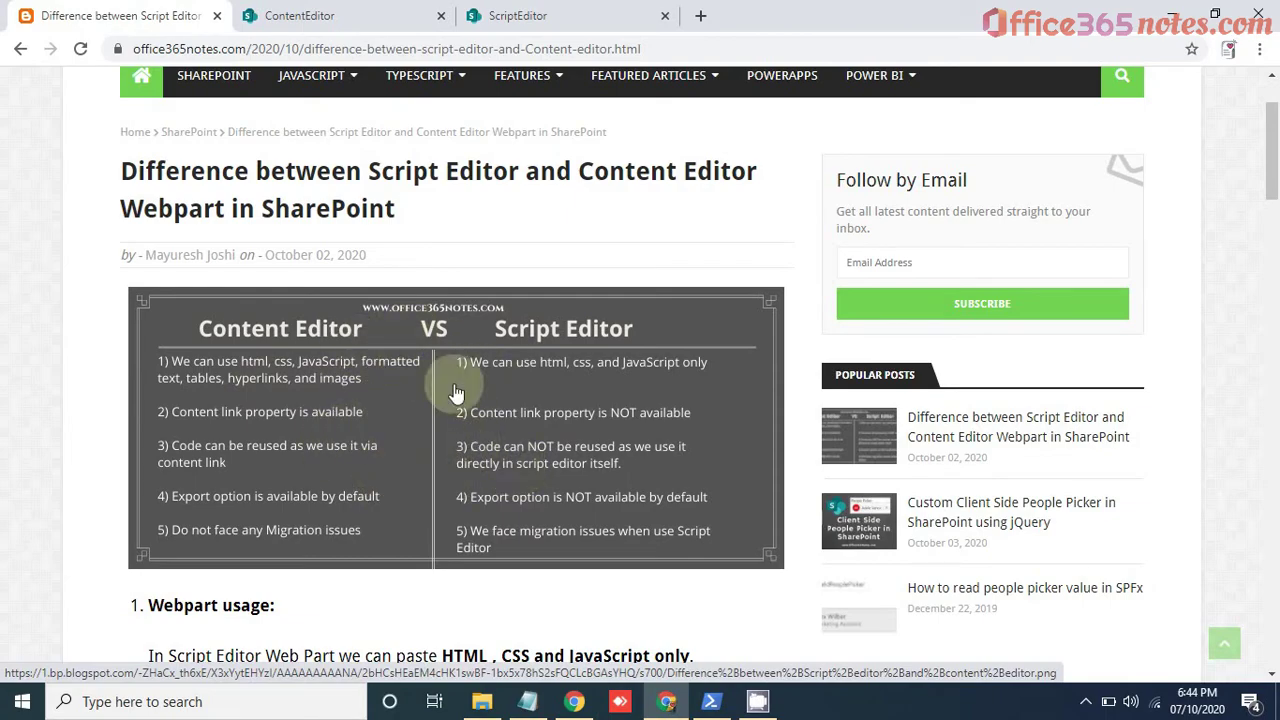
scroll(445, 452, "up", 2)
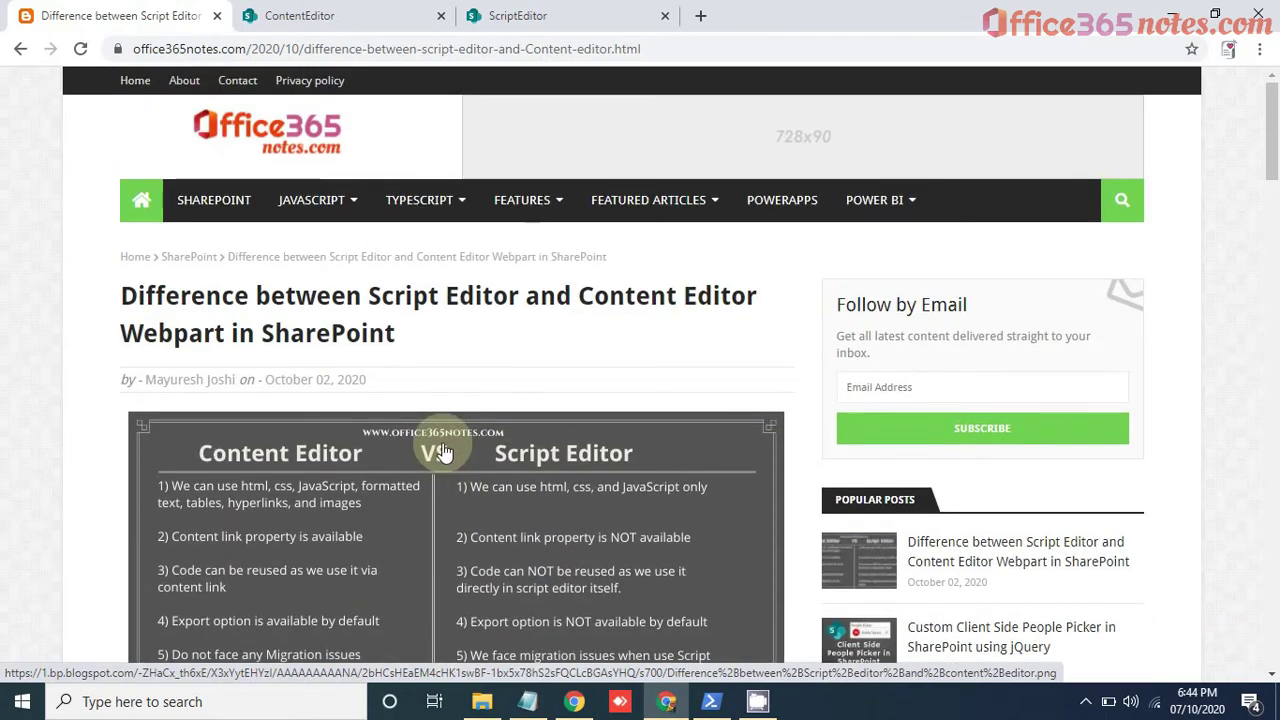